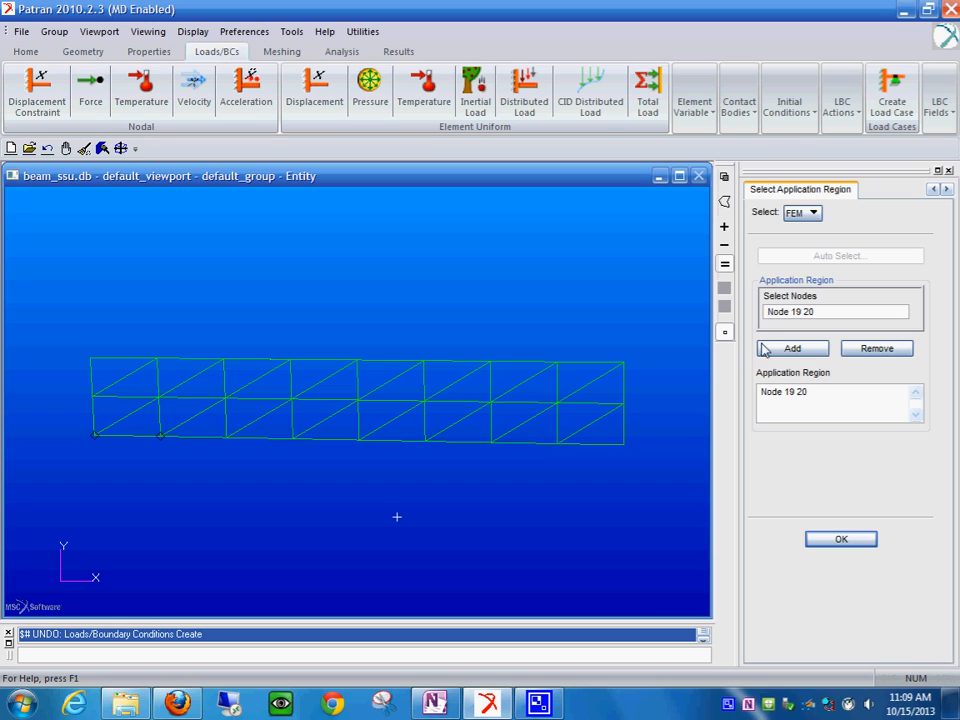
# Add nodes 26 and 27 to the application region alongside nodes 19 and 20, and create the displacements constraint set
pyautogui.click(796, 349)
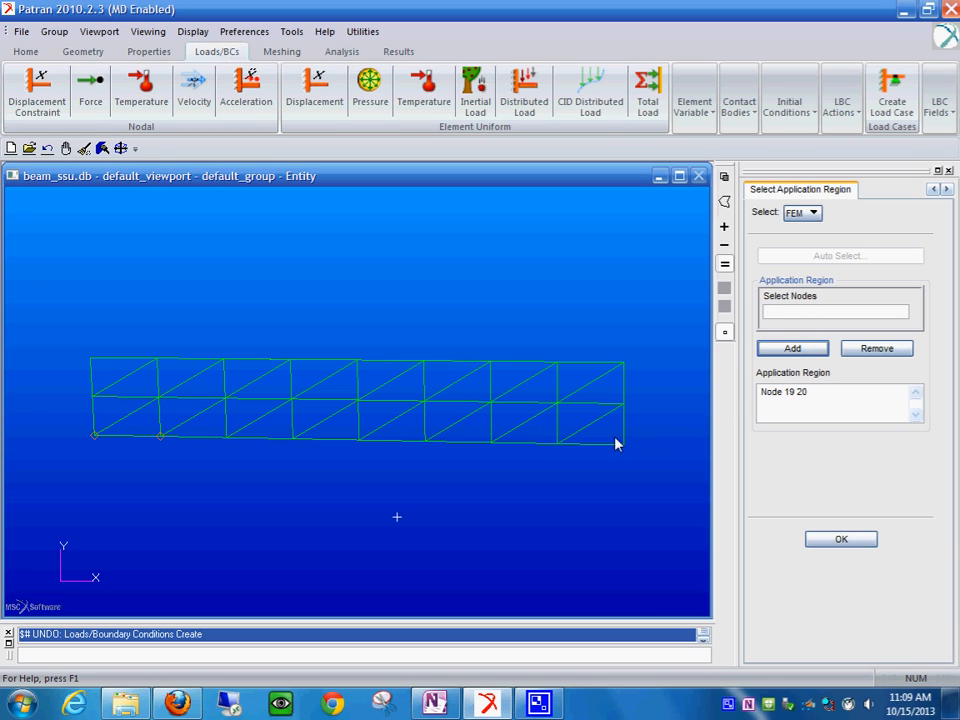
pyautogui.moveTo(541, 430); pyautogui.dragTo(659, 459)
pyautogui.click(842, 540)
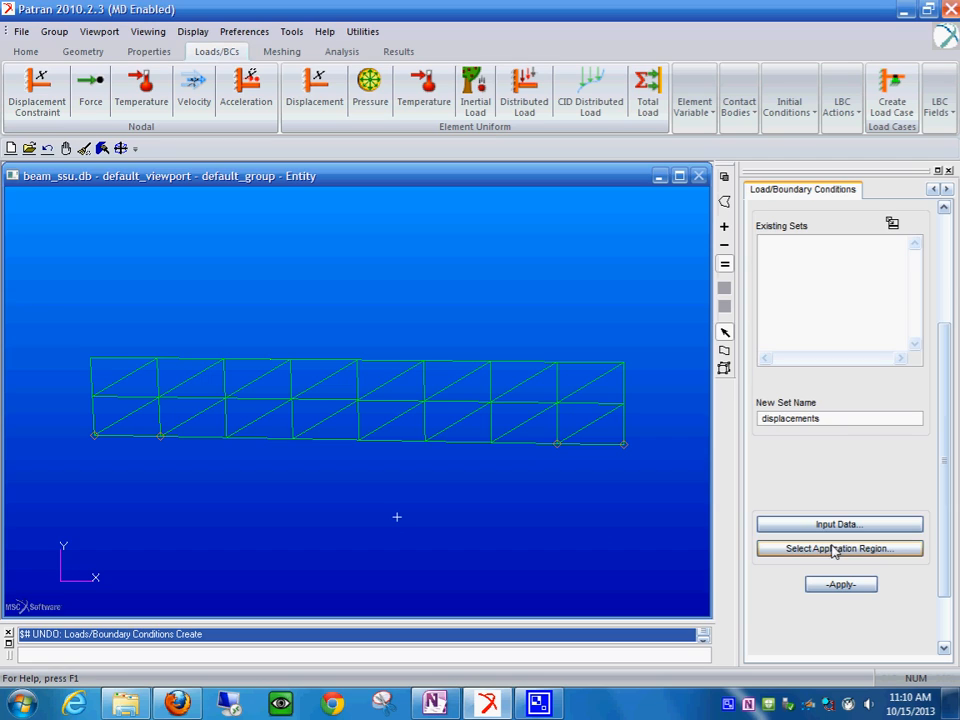
pyautogui.click(830, 549)
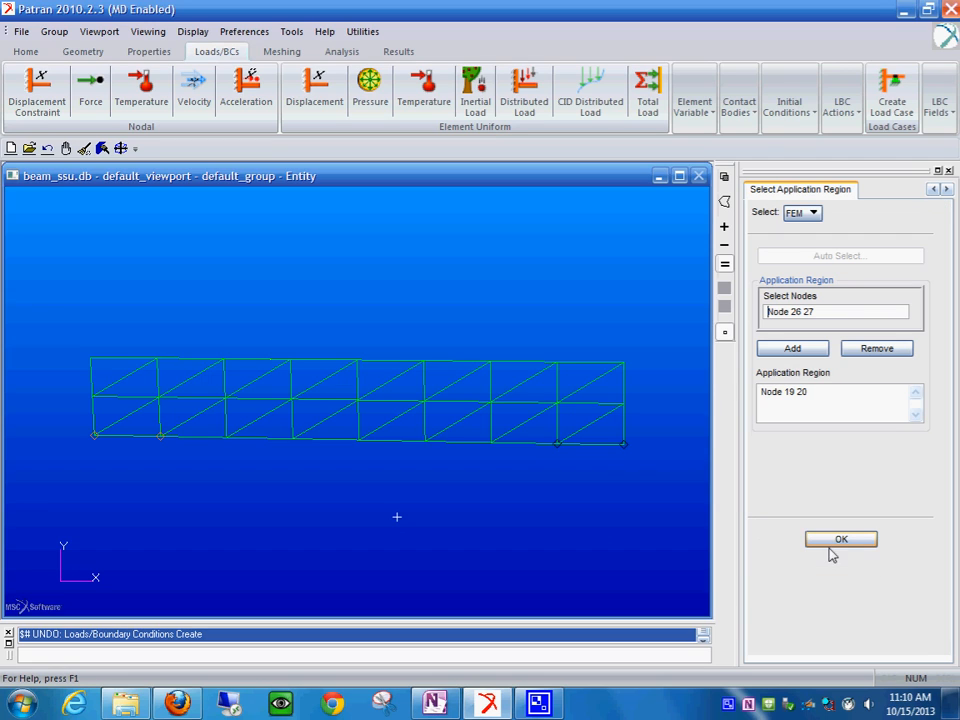
pyautogui.click(805, 352)
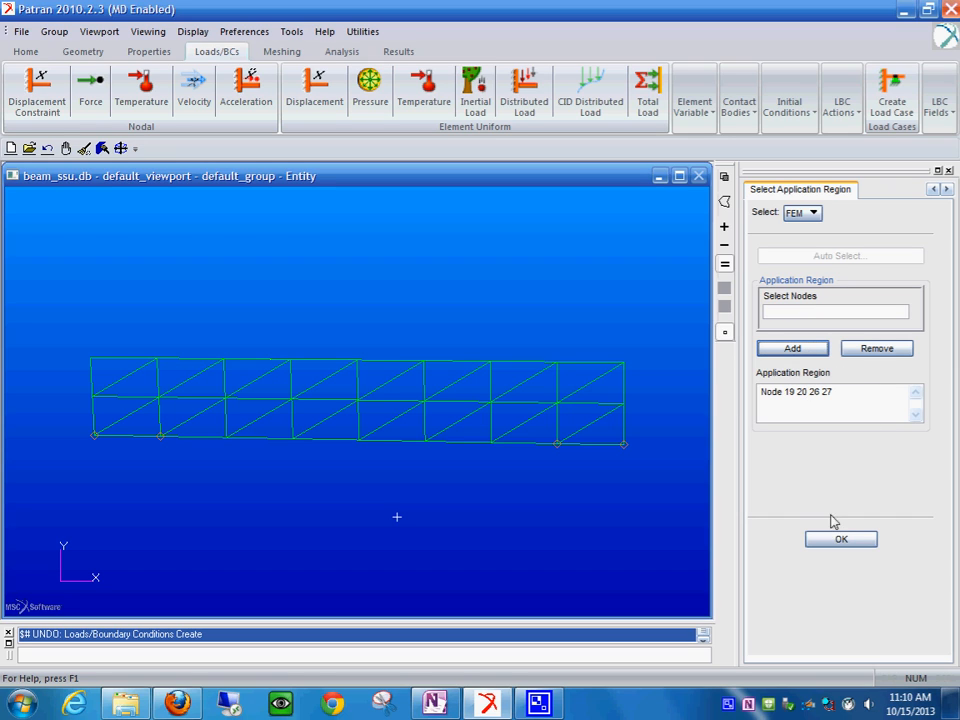
pyautogui.click(853, 541)
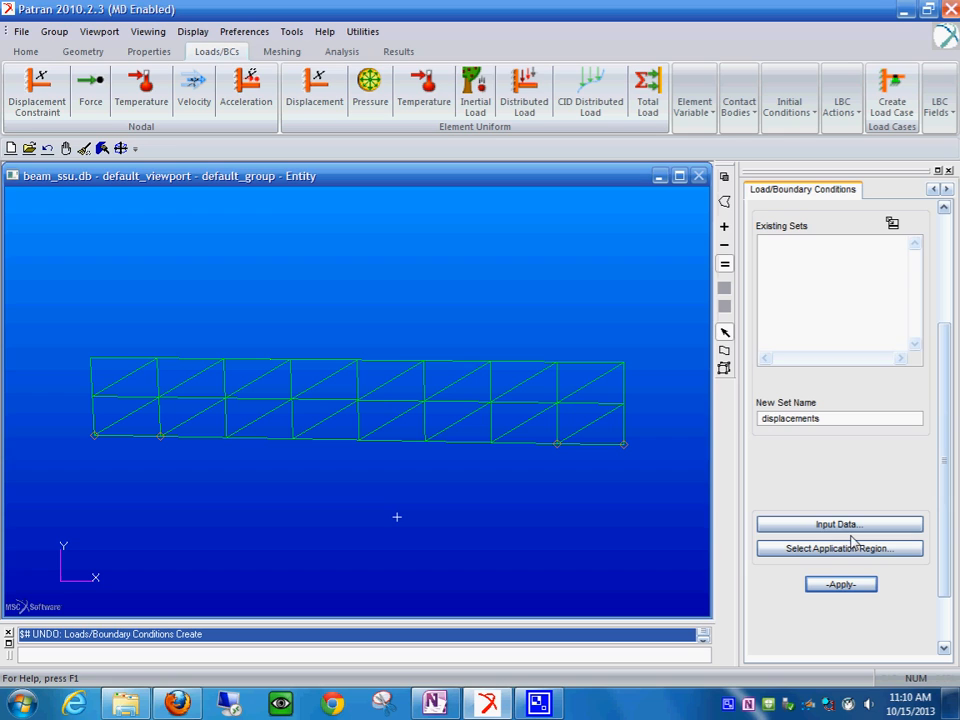
pyautogui.click(843, 596)
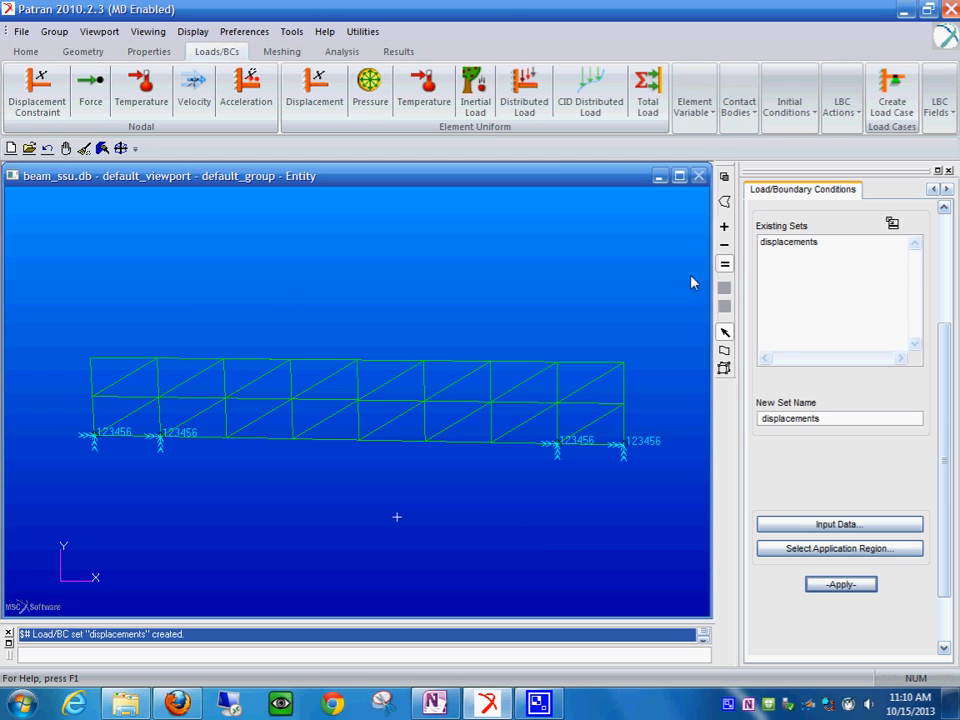
# Set up a new nodal force load set named forces1
pyautogui.scroll(5, 938, 362)
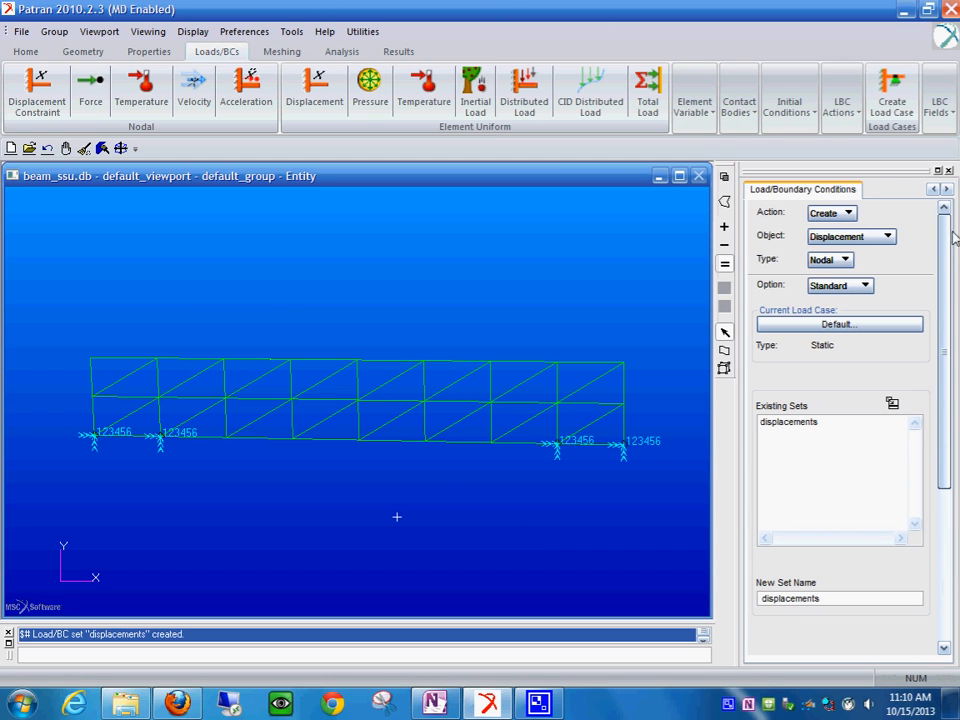
pyautogui.click(887, 236)
pyautogui.click(847, 259)
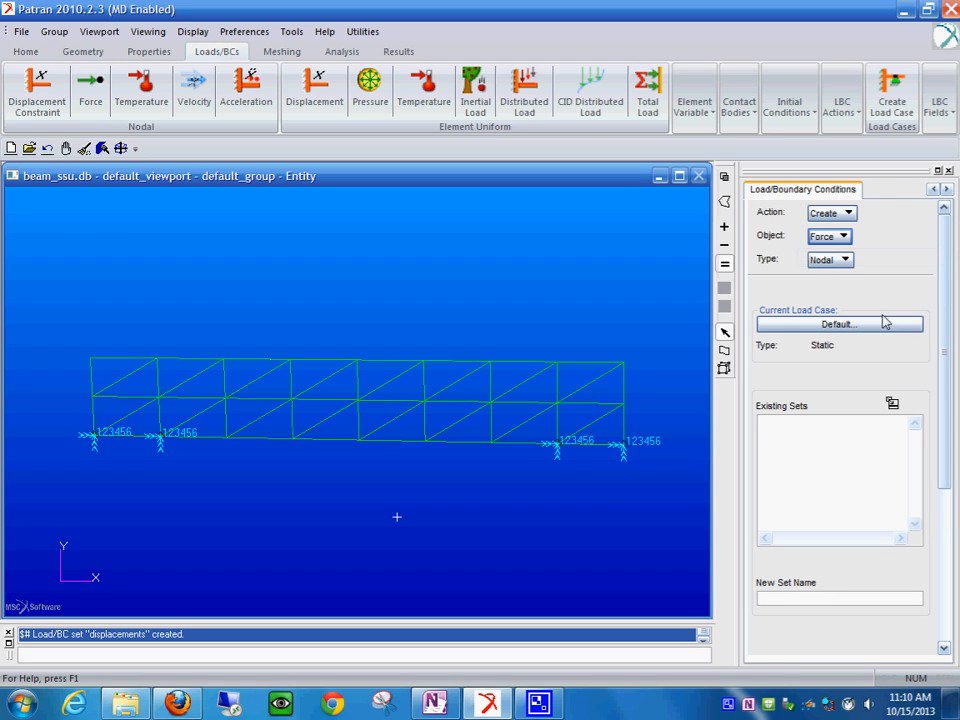
pyautogui.moveTo(943, 326); pyautogui.dragTo(949, 403)
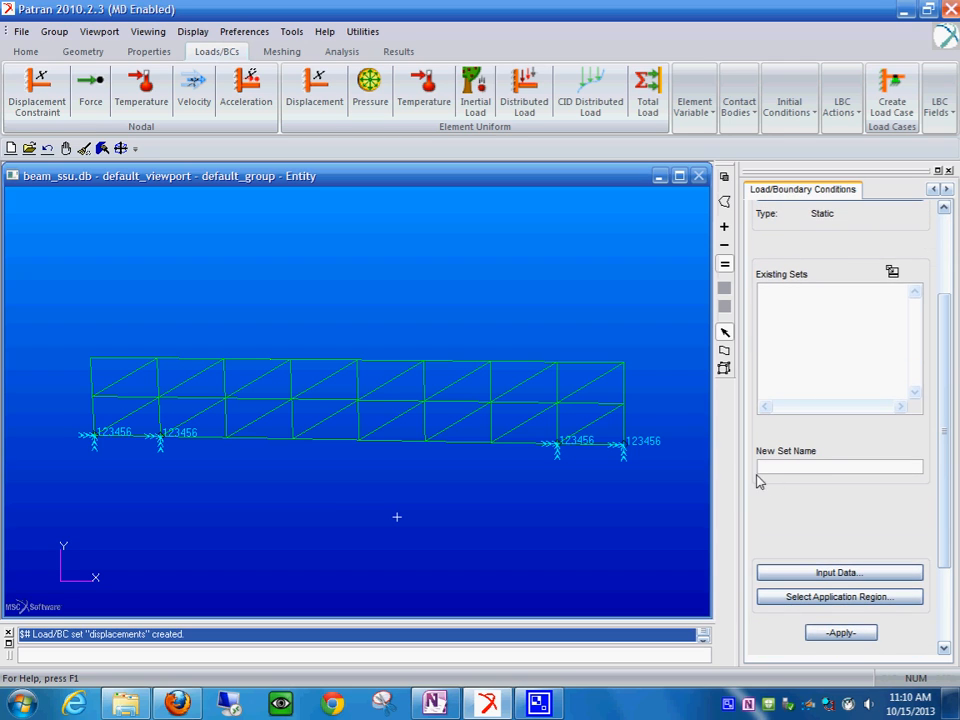
pyautogui.click(769, 464)
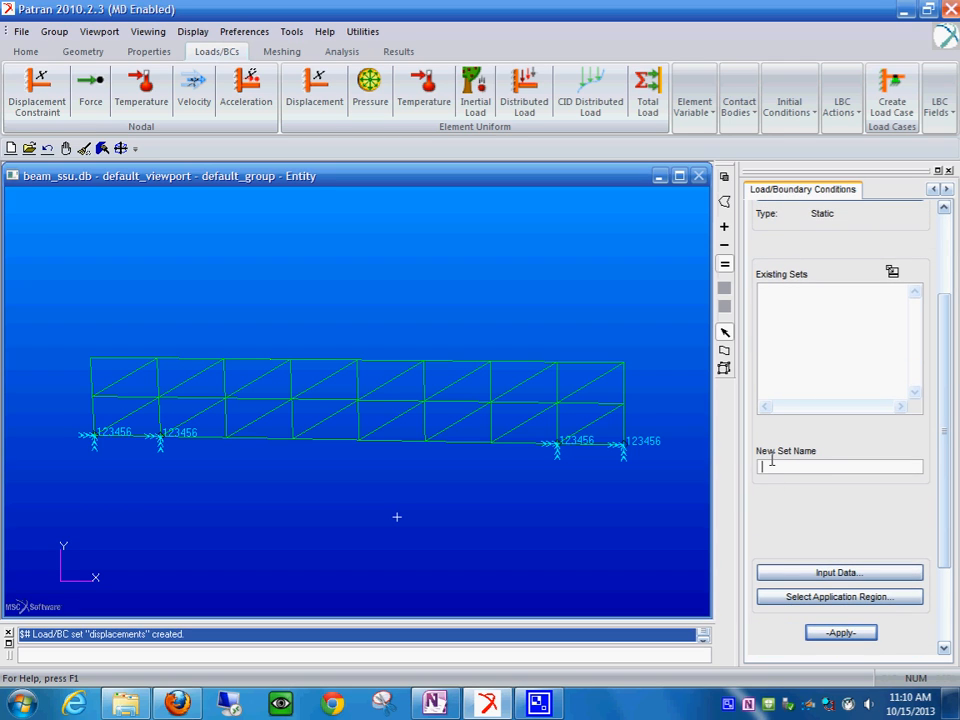
pyautogui.write('forces1')
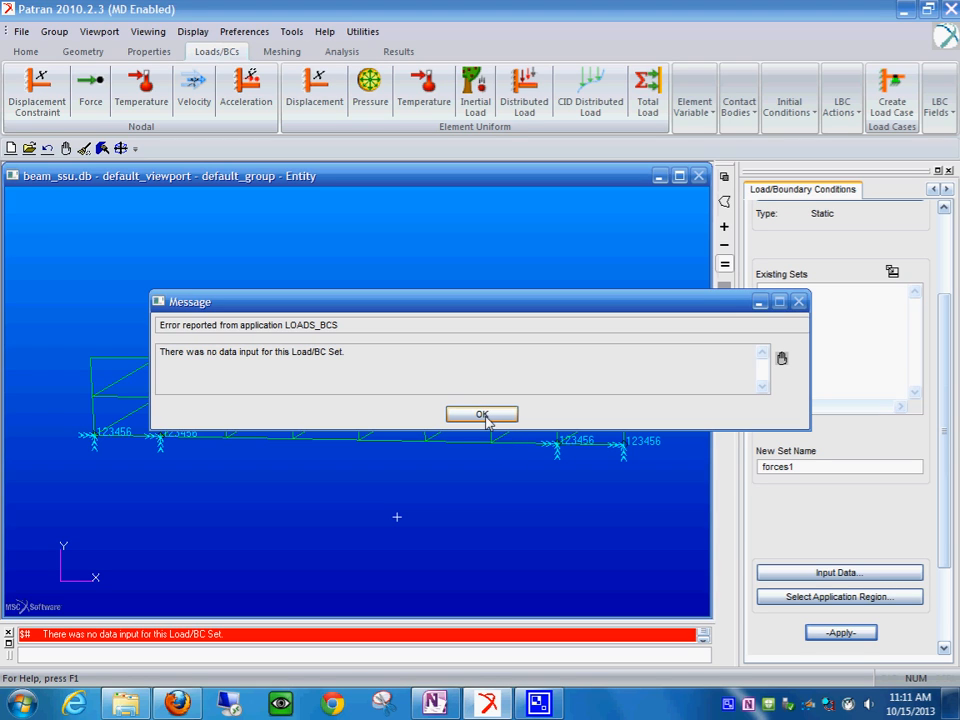
pyautogui.click(483, 416)
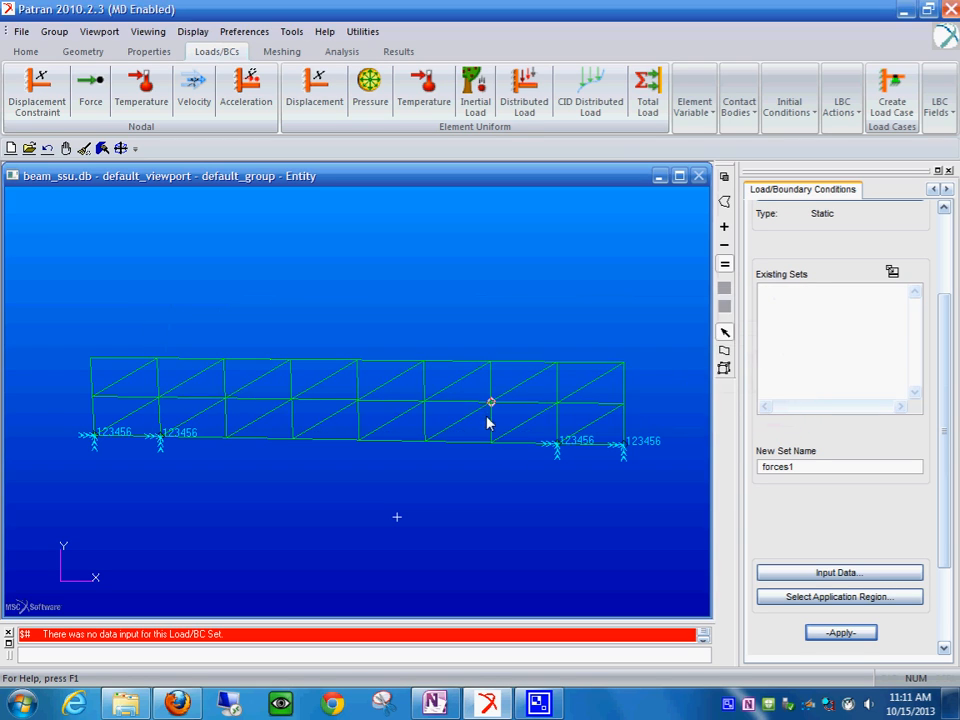
# Set the forces1 input data to force <0 -1000 0> and moment <0 0 0>
pyautogui.click(836, 576)
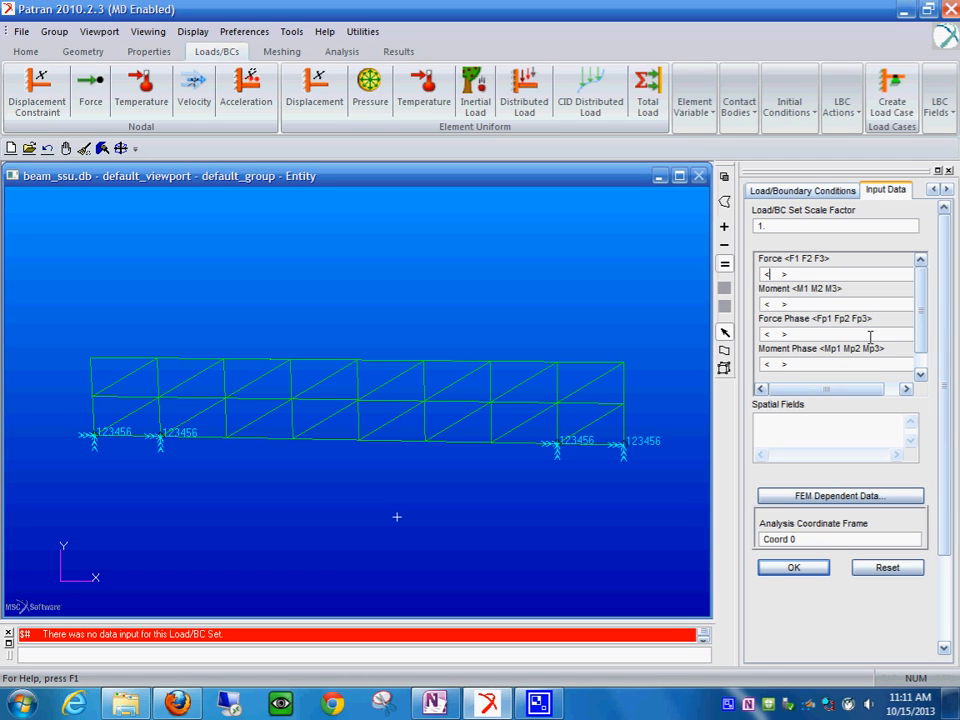
pyautogui.write('0 -1000 0')
pyautogui.click(781, 307)
pyautogui.write('0 0 0')
pyautogui.click(793, 567)
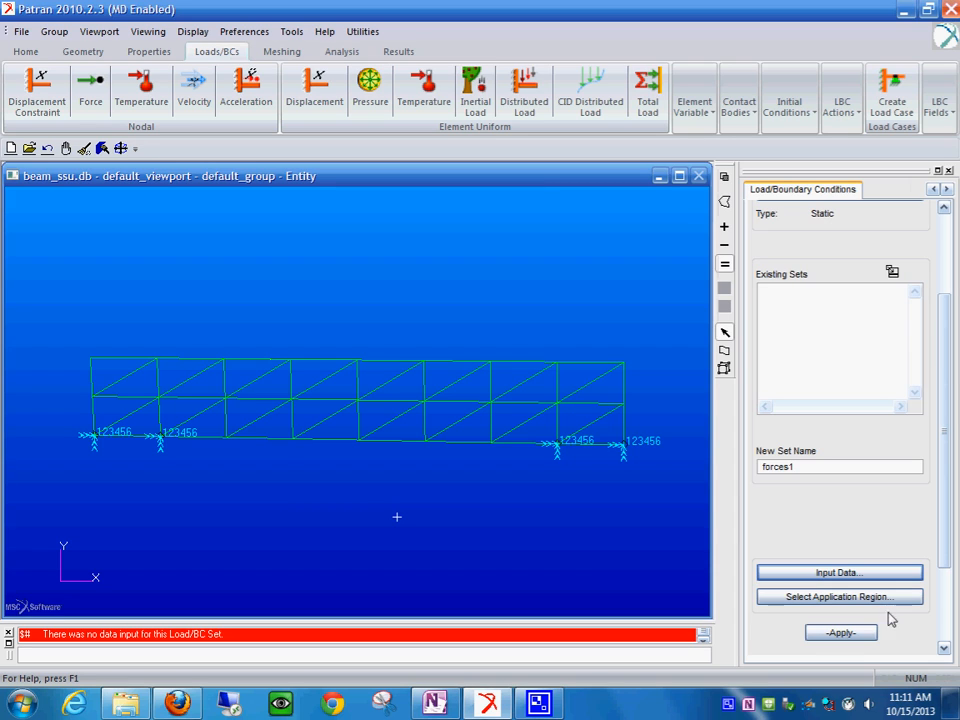
# Assign the three middle nodes of the beam's upper edge (Node 4:6) as the application region and create the forces1 set
pyautogui.click(842, 597)
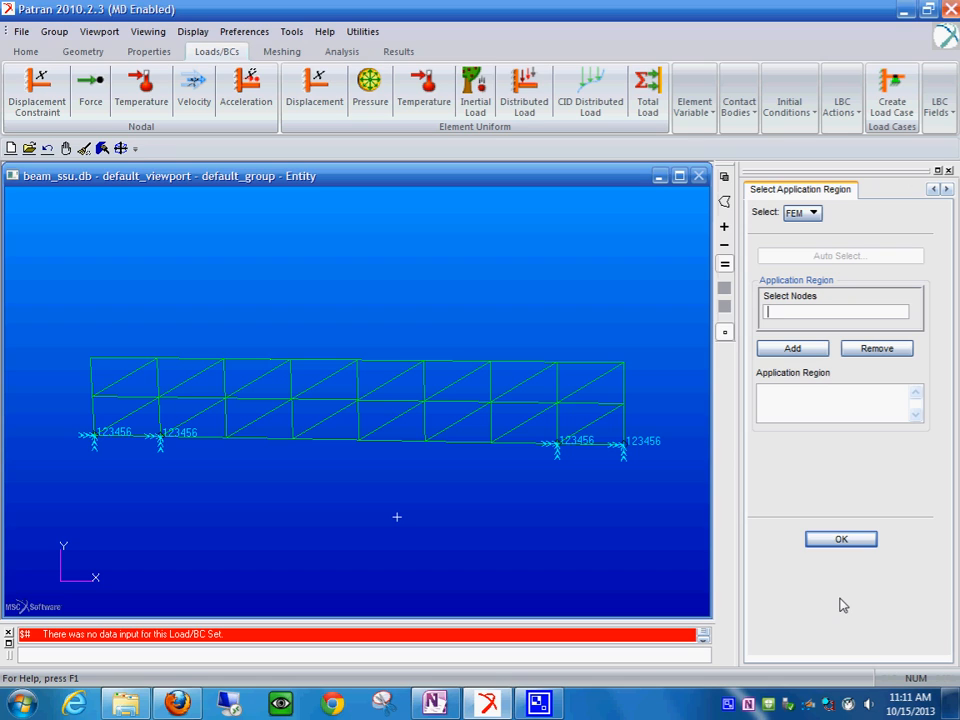
pyautogui.moveTo(272, 321); pyautogui.dragTo(448, 382)
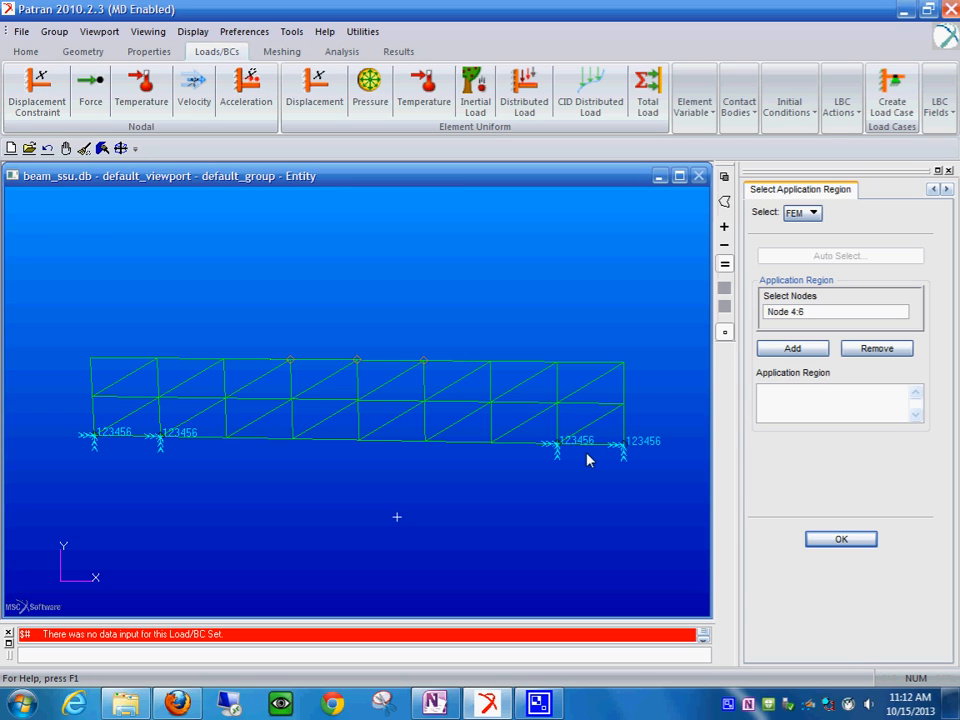
pyautogui.click(842, 539)
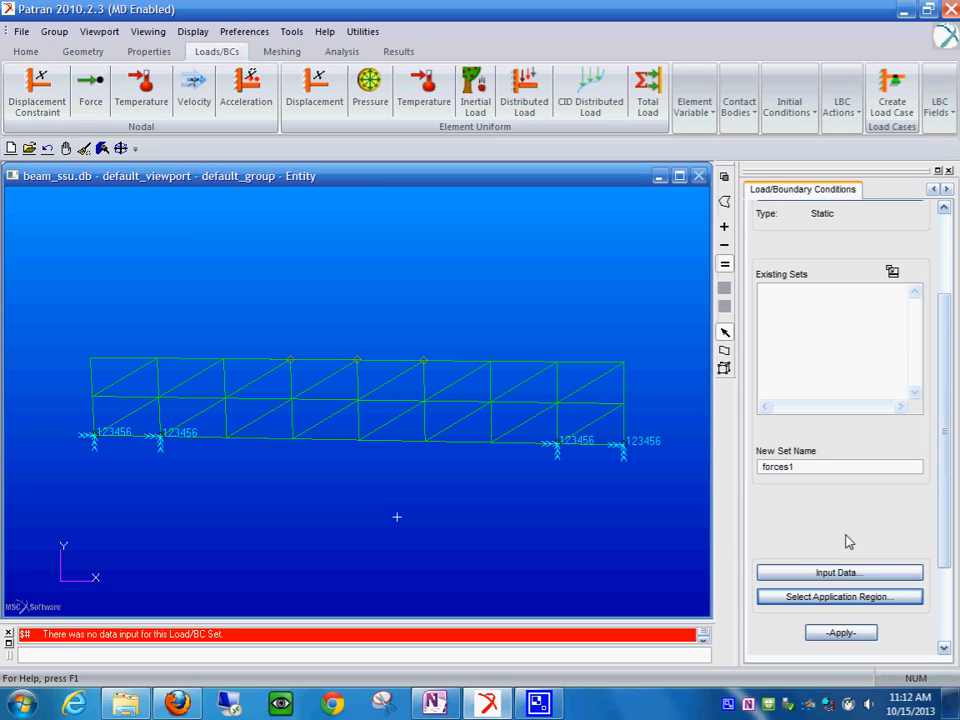
pyautogui.click(840, 600)
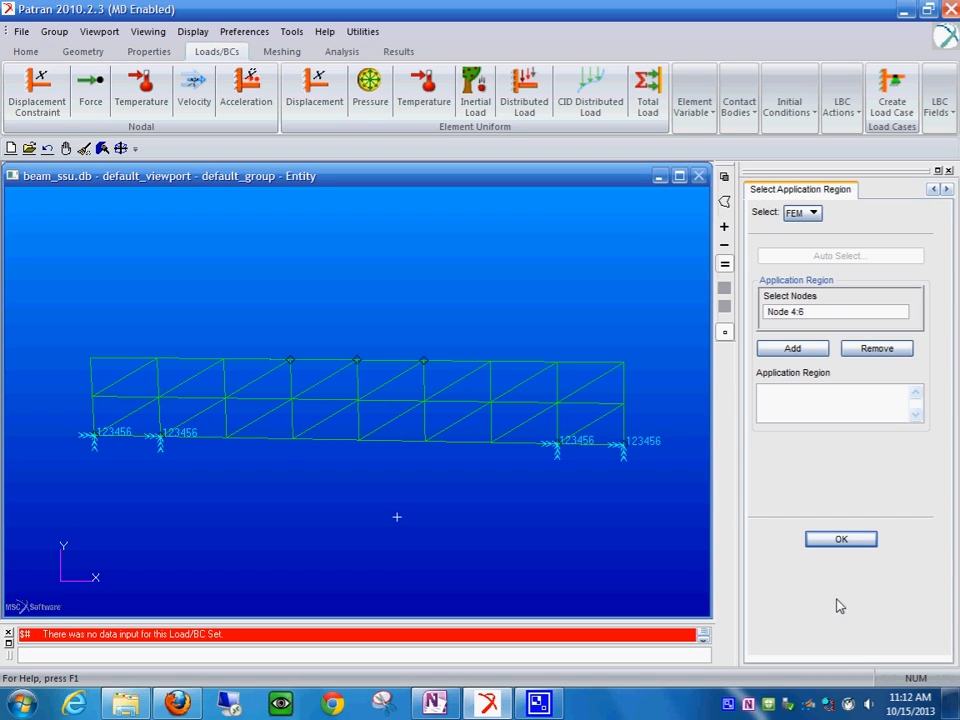
pyautogui.click(849, 543)
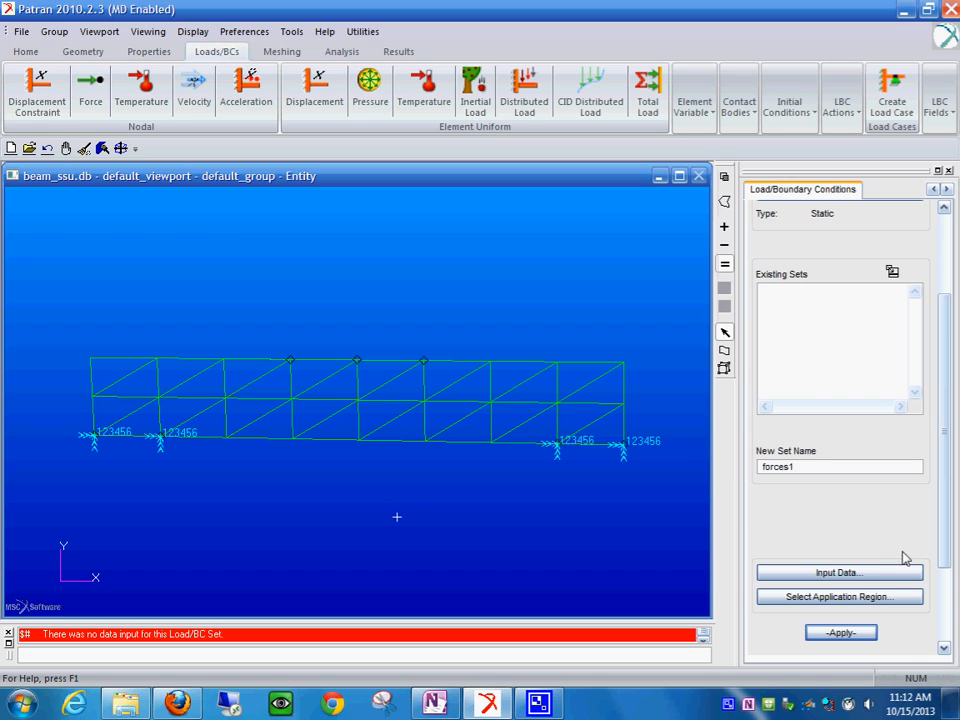
pyautogui.scroll(-3, 900, 580)
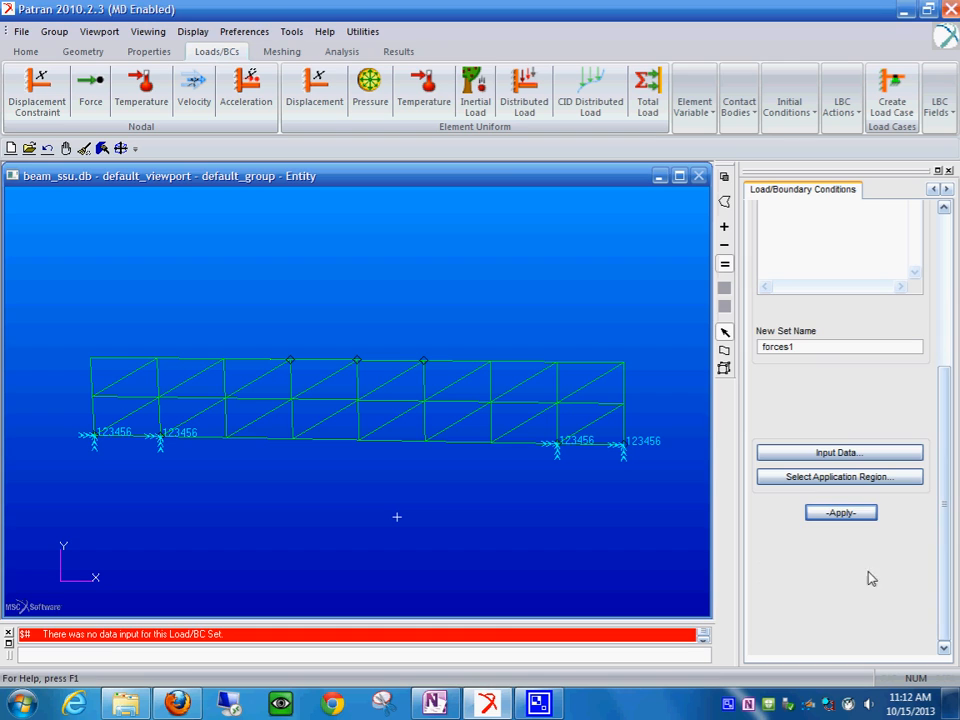
pyautogui.click(841, 512)
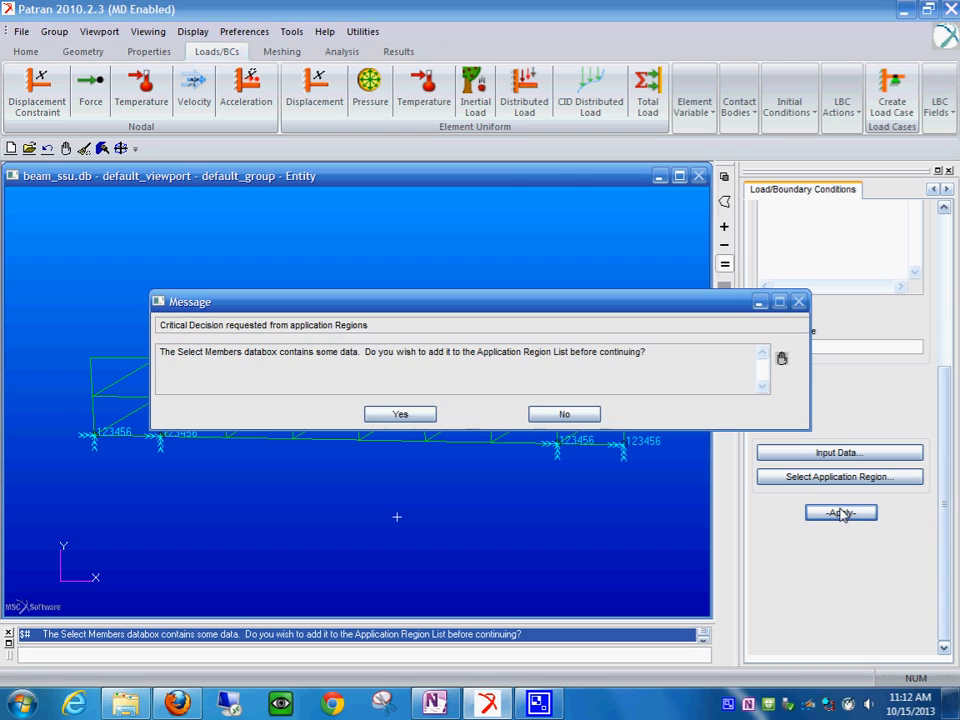
pyautogui.click(400, 416)
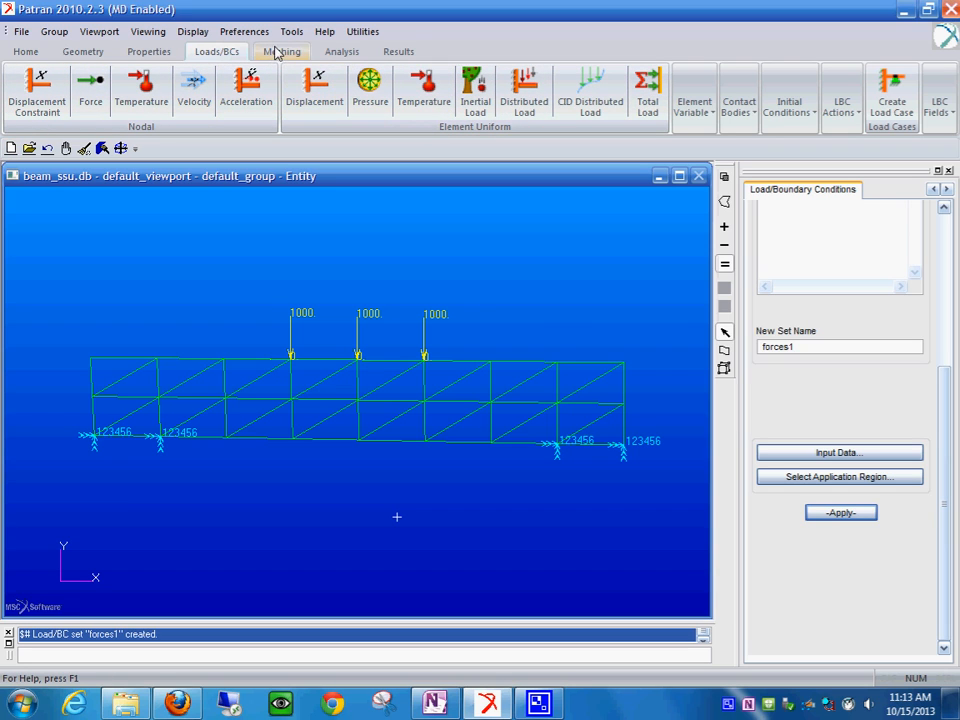
# Start a new isotropic material with manual input and name it steeel
pyautogui.click(155, 56)
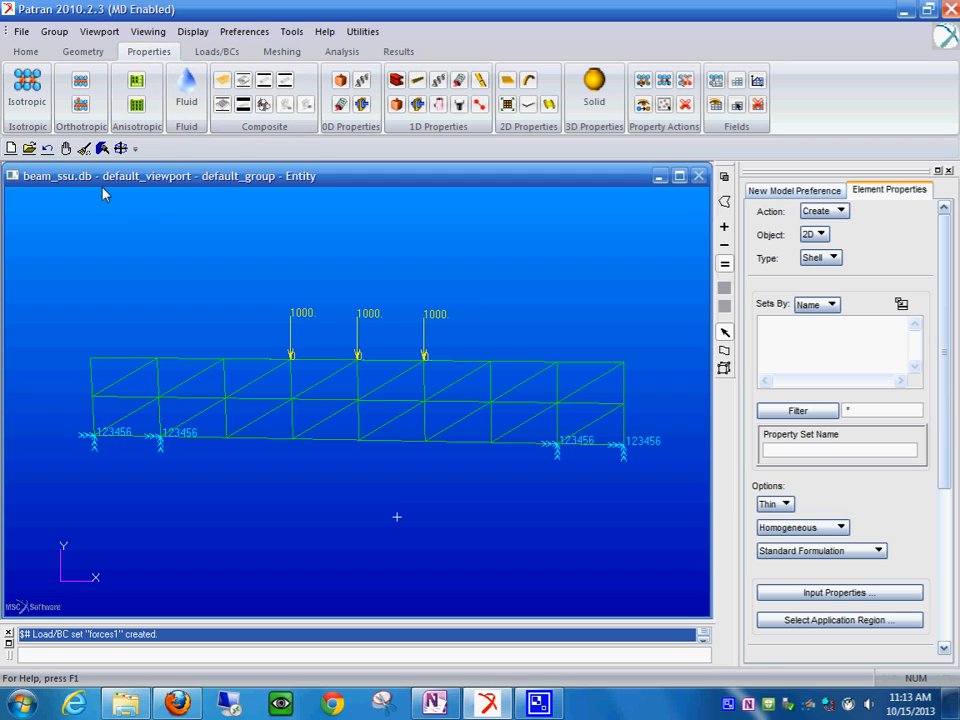
pyautogui.click(27, 100)
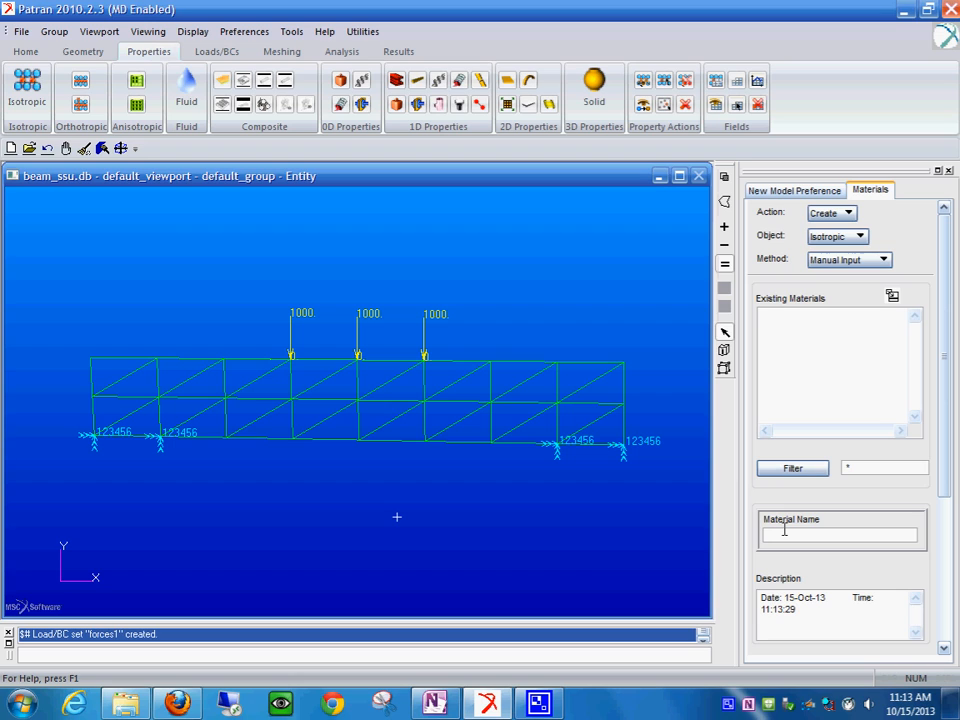
pyautogui.write('steeel')
pyautogui.moveTo(945, 448); pyautogui.dragTo(953, 561)
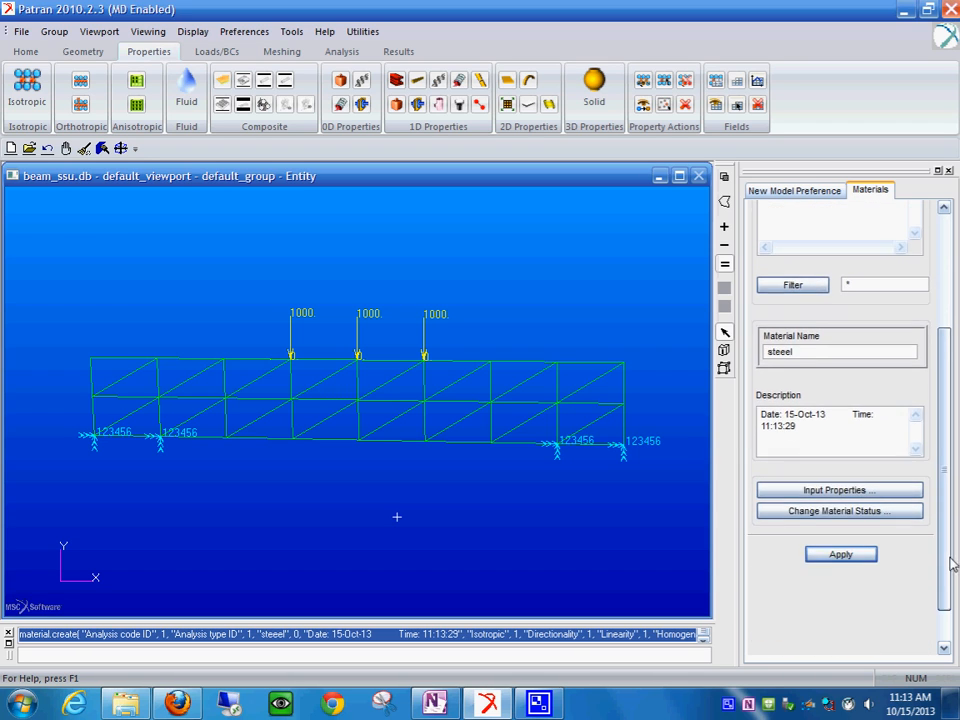
# Set the linear elastic properties of the material to an elastic modulus of 30e6 and a Poisson ratio of .25
pyautogui.click(858, 490)
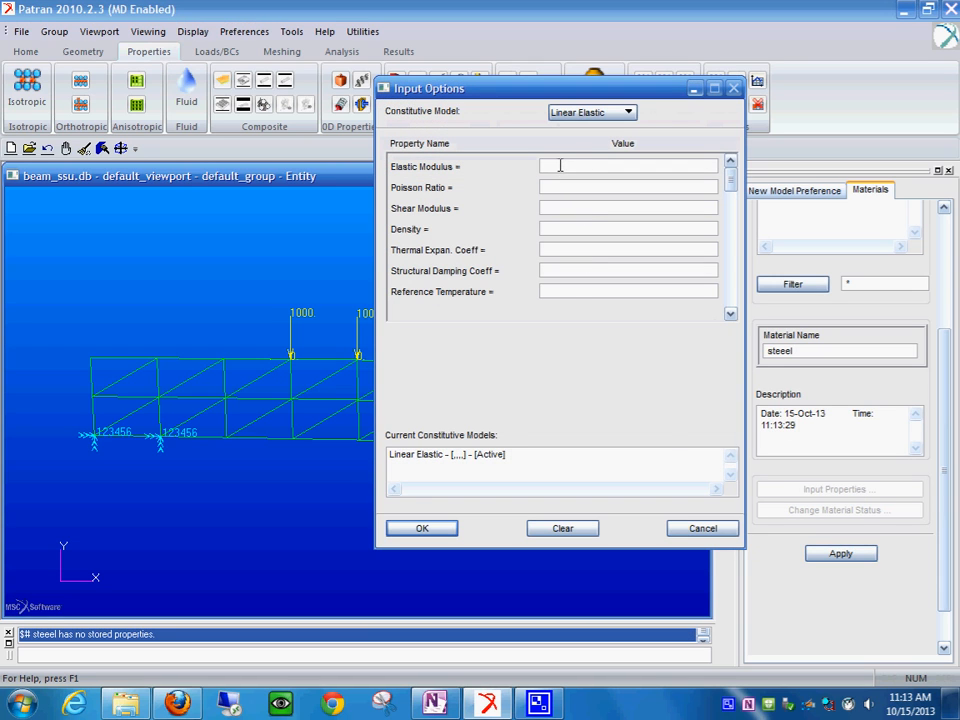
pyautogui.click(565, 167)
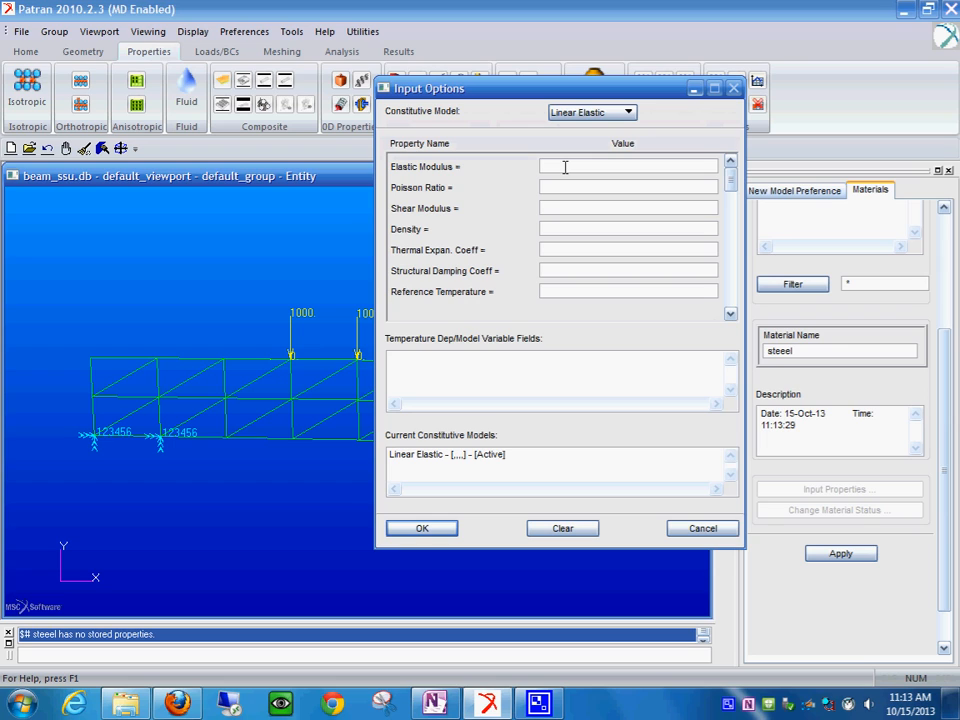
pyautogui.write('30e6')
pyautogui.click(553, 186)
pyautogui.write('.25')
pyautogui.click(438, 534)
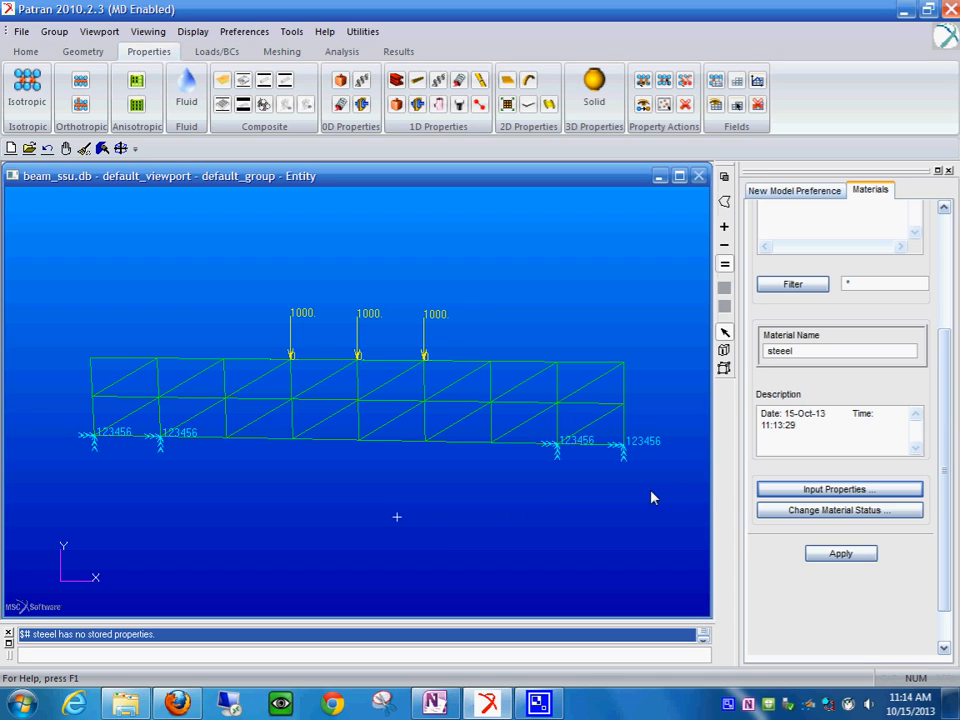
# Check the material's constitutive model status, and create the steeel material
pyautogui.click(827, 513)
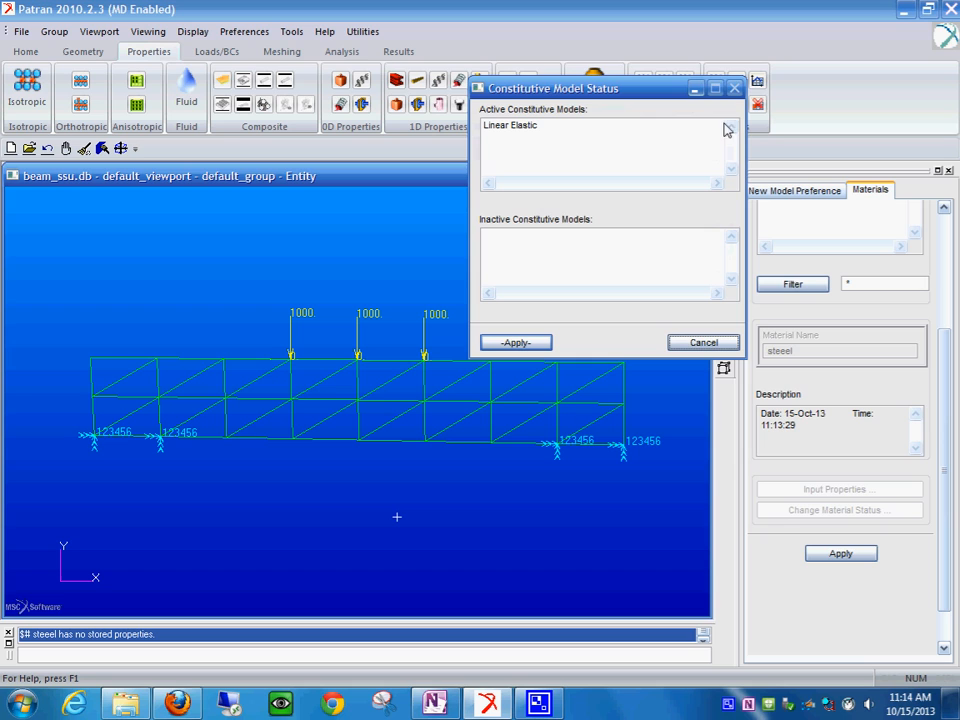
pyautogui.click(703, 342)
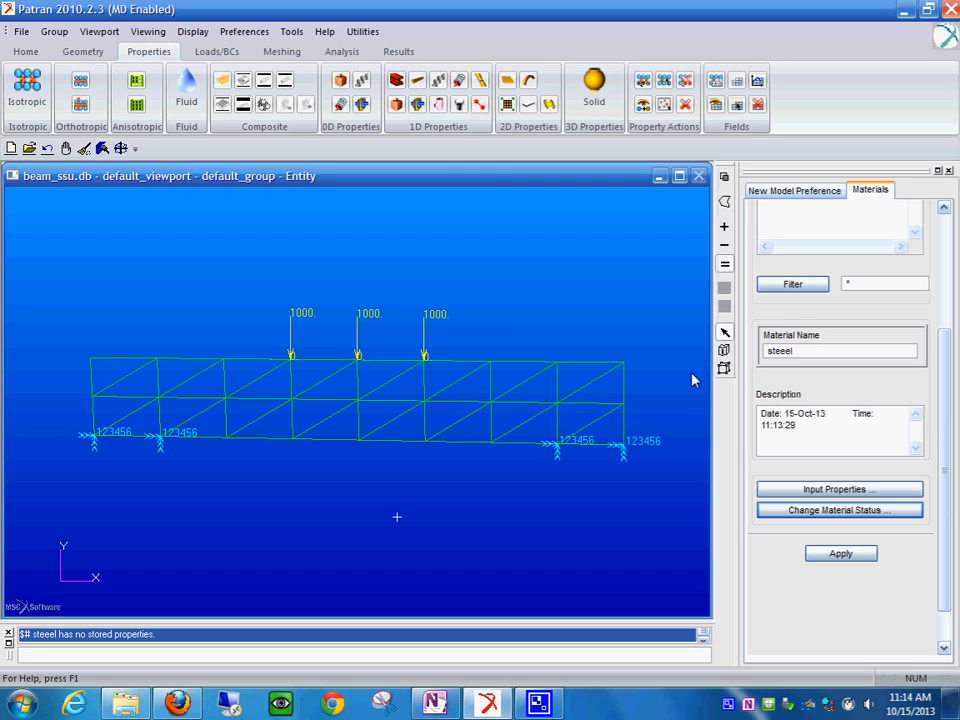
pyautogui.click(841, 560)
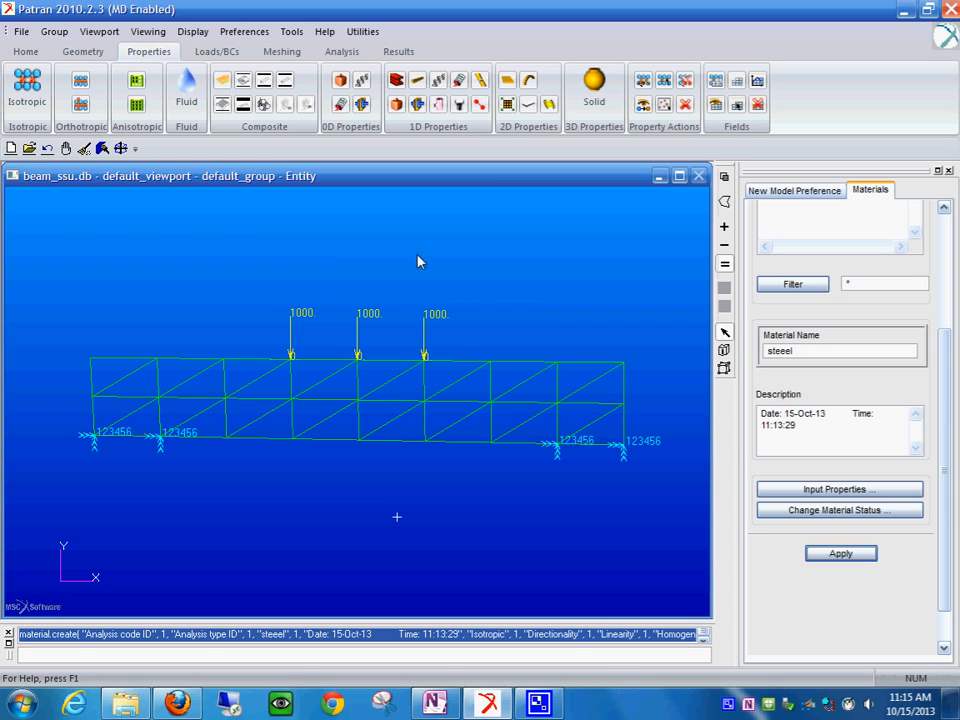
pyautogui.moveTo(948, 391); pyautogui.dragTo(955, 270)
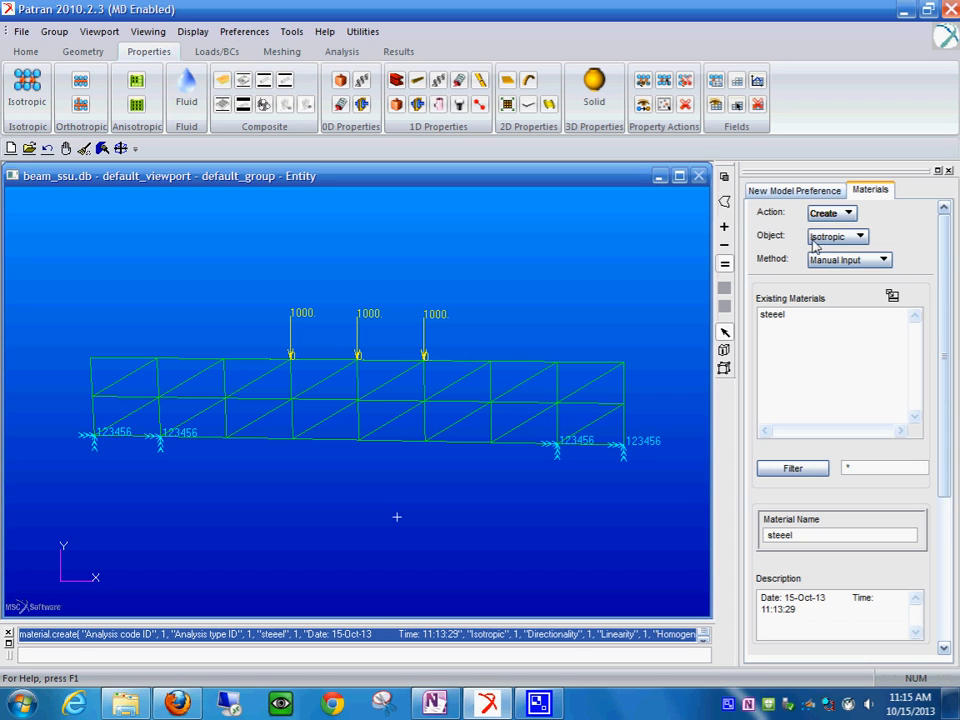
# Confirm the new model preferences with MD Nastran as the analysis code and Structural as the analysis type
pyautogui.click(793, 192)
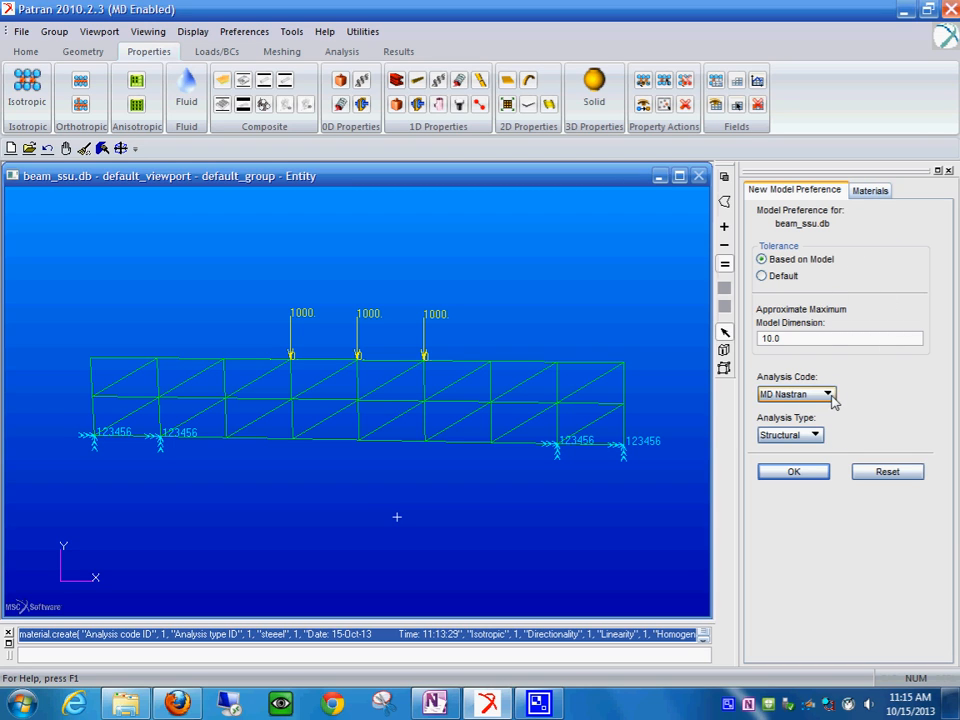
pyautogui.click(796, 476)
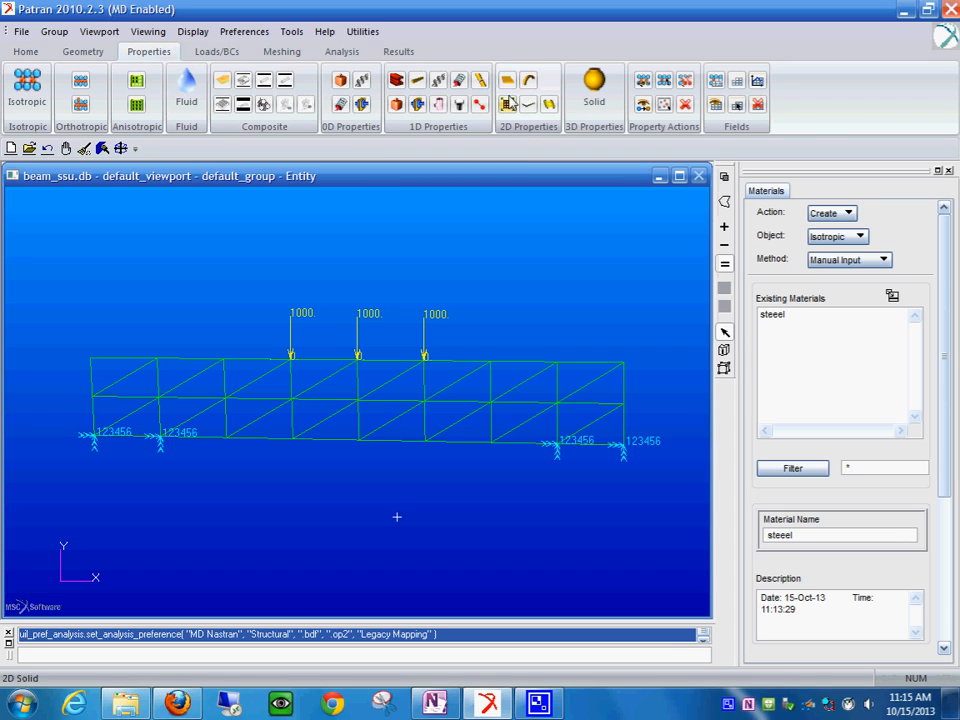
# Start a 2D shell property set and assign the existing steeel material in its input properties
pyautogui.click(507, 83)
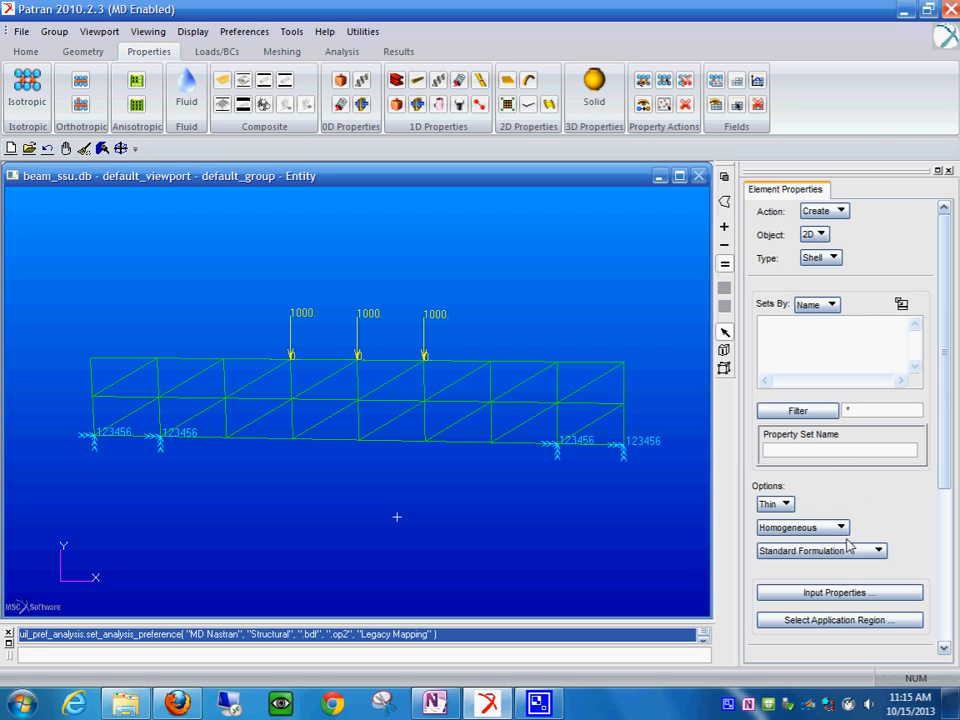
pyautogui.click(861, 594)
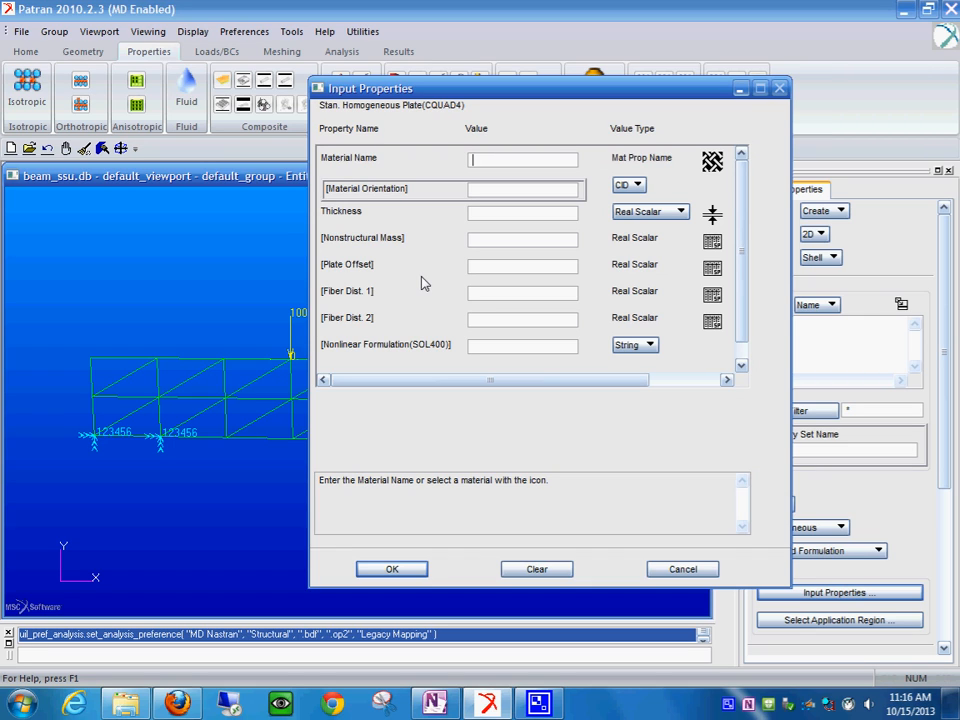
pyautogui.write('steeel')
pyautogui.click(713, 162)
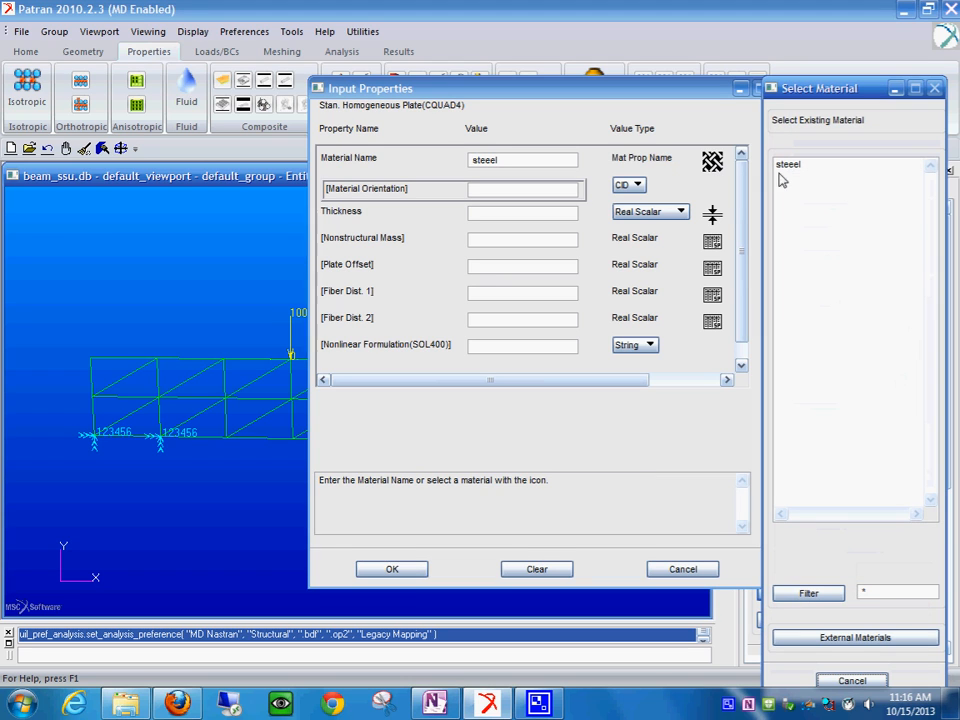
pyautogui.click(790, 167)
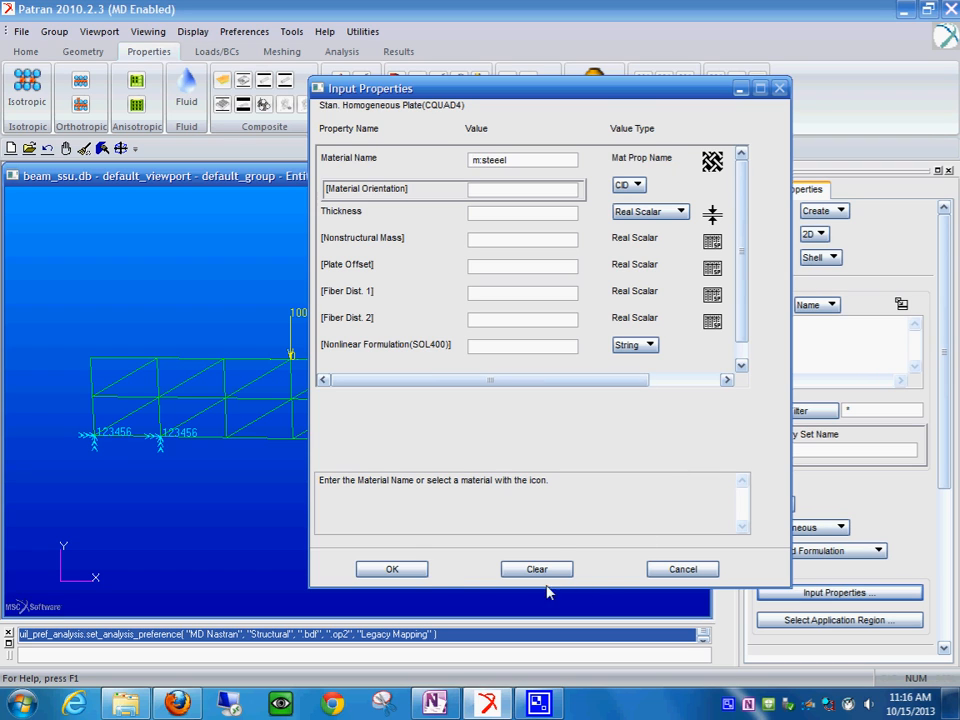
pyautogui.click(403, 571)
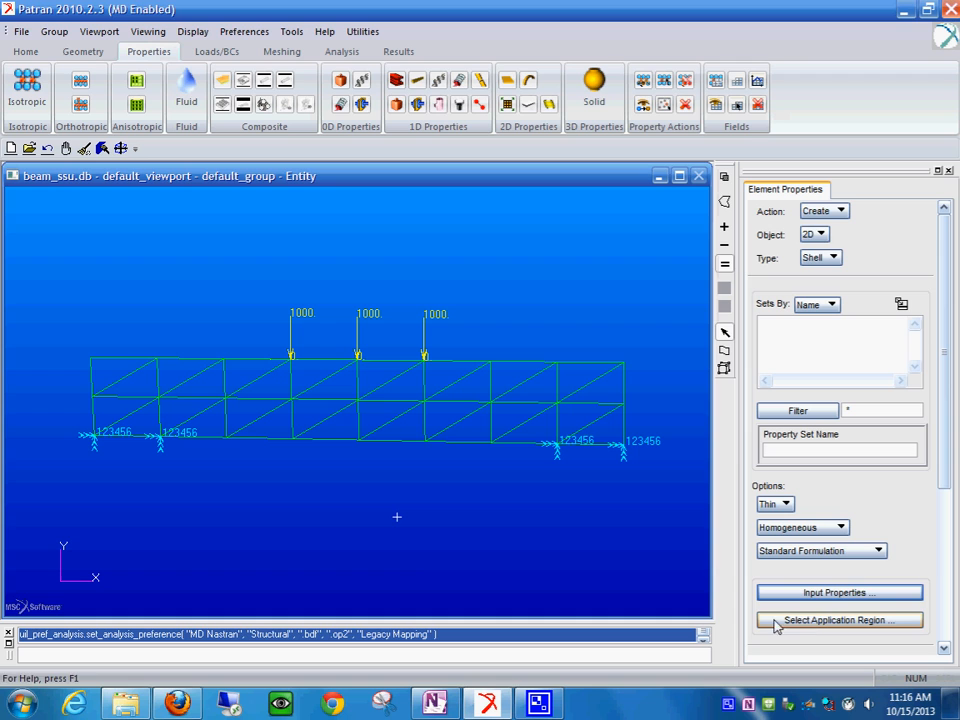
pyautogui.moveTo(945, 455); pyautogui.dragTo(949, 540)
pyautogui.click(846, 443)
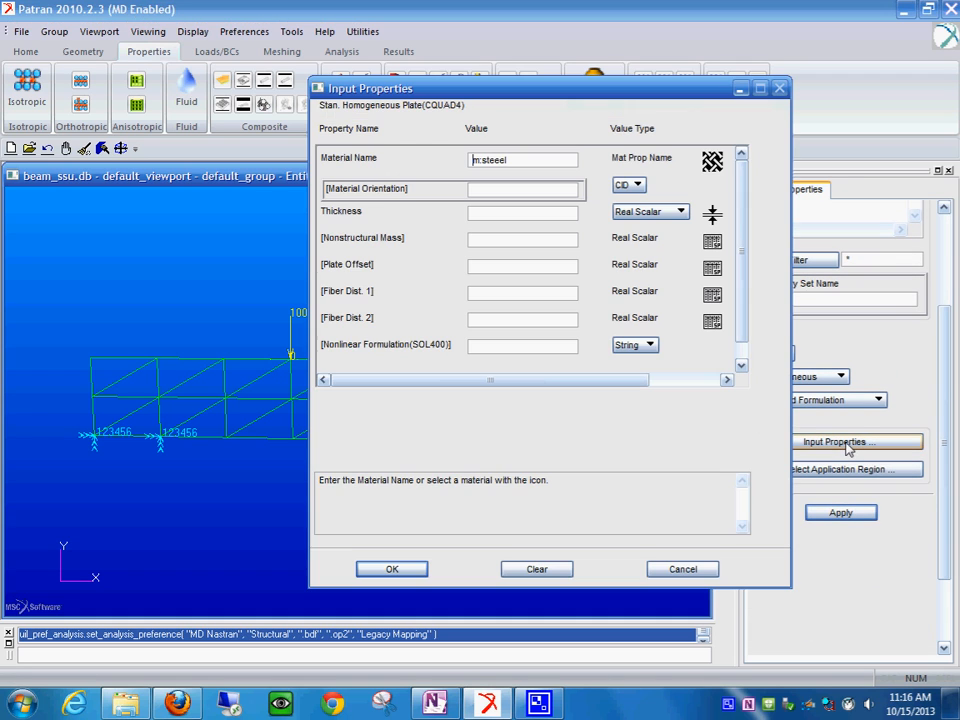
pyautogui.click(677, 569)
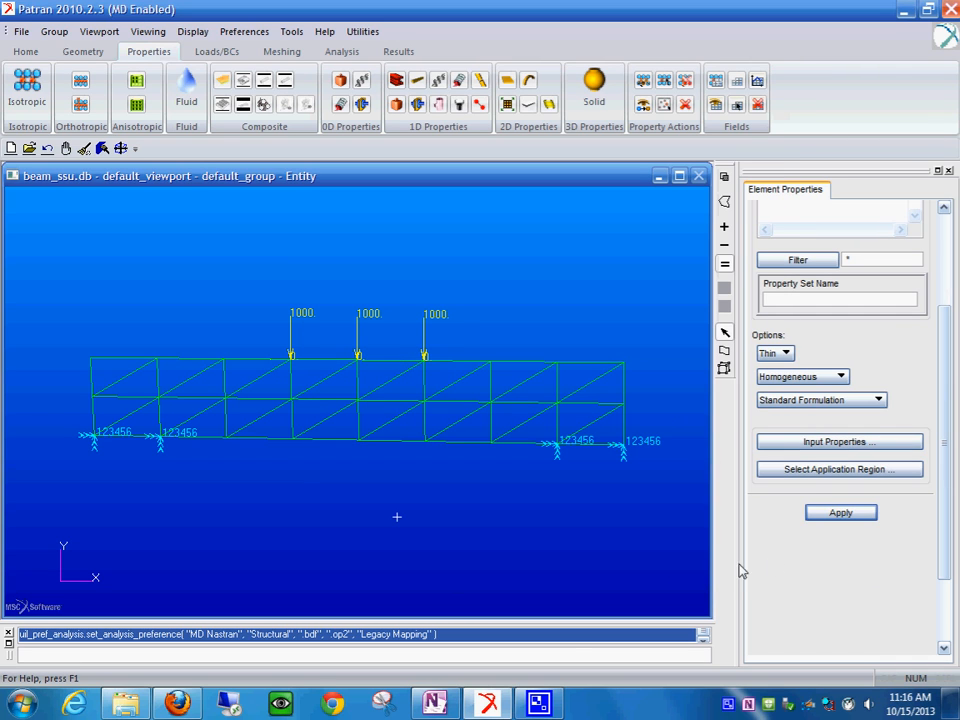
# Select the whole beam surface, Surface 1, as the member for the shell property's application region
pyautogui.click(822, 472)
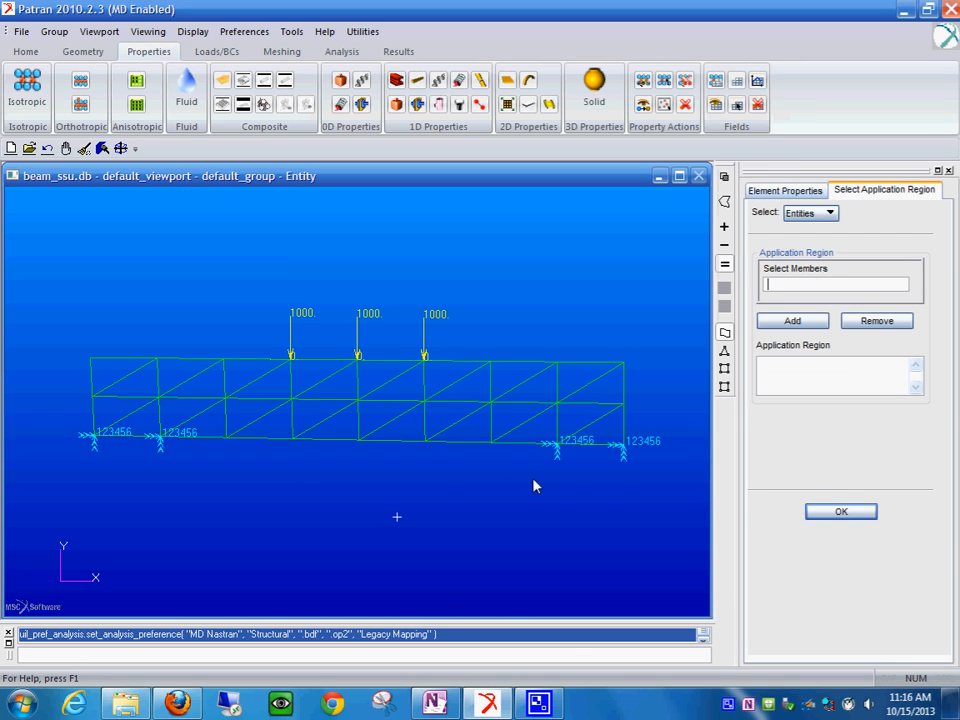
pyautogui.moveTo(102, 311); pyautogui.dragTo(670, 497)
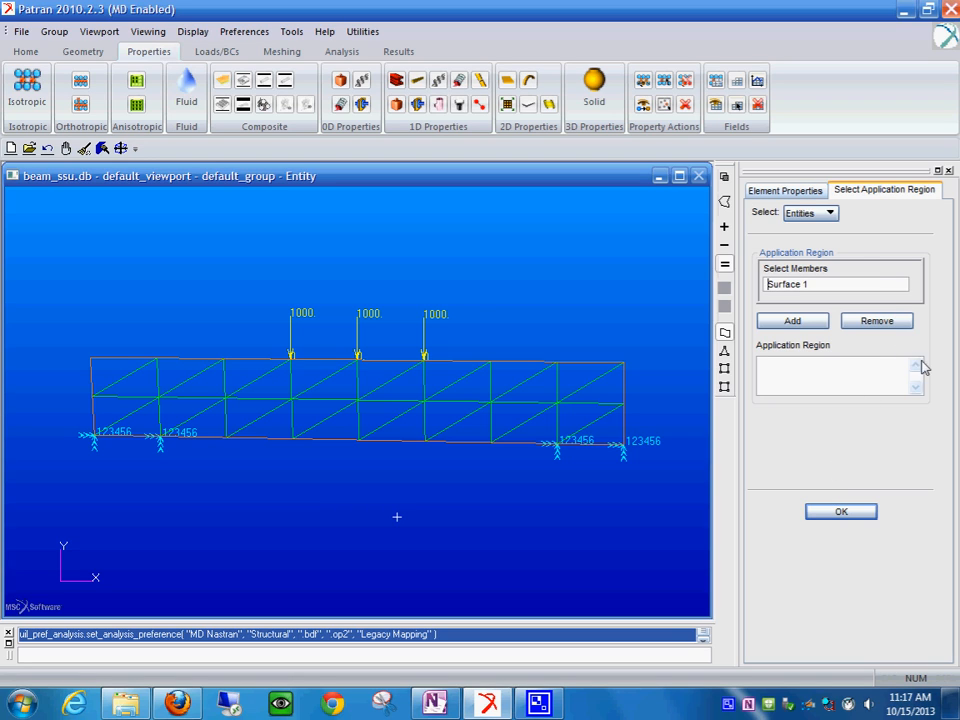
pyautogui.click(829, 213)
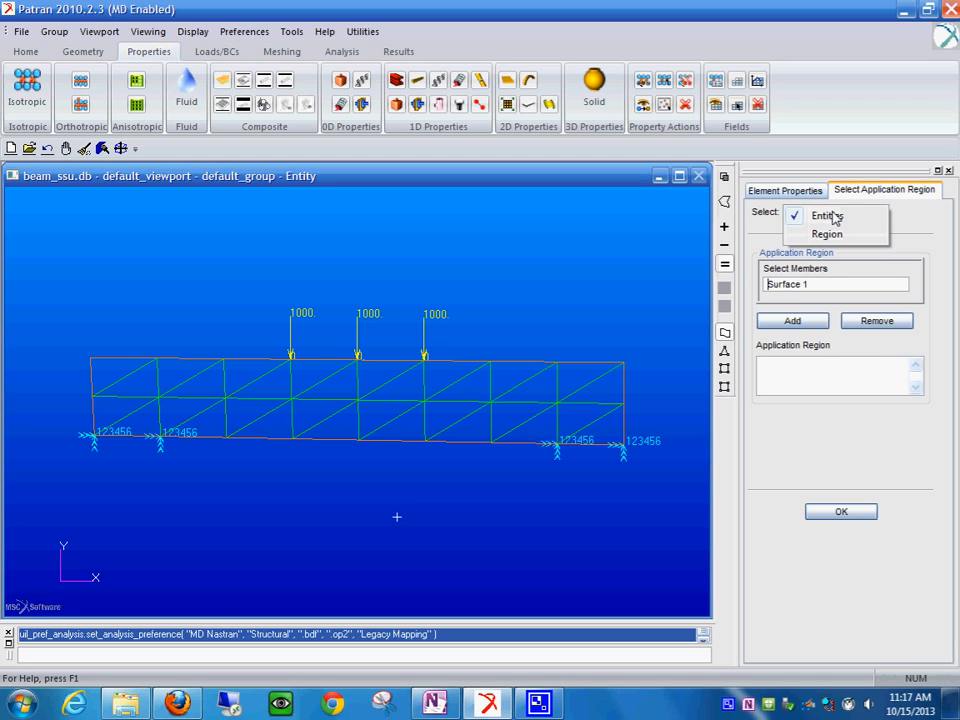
pyautogui.click(921, 226)
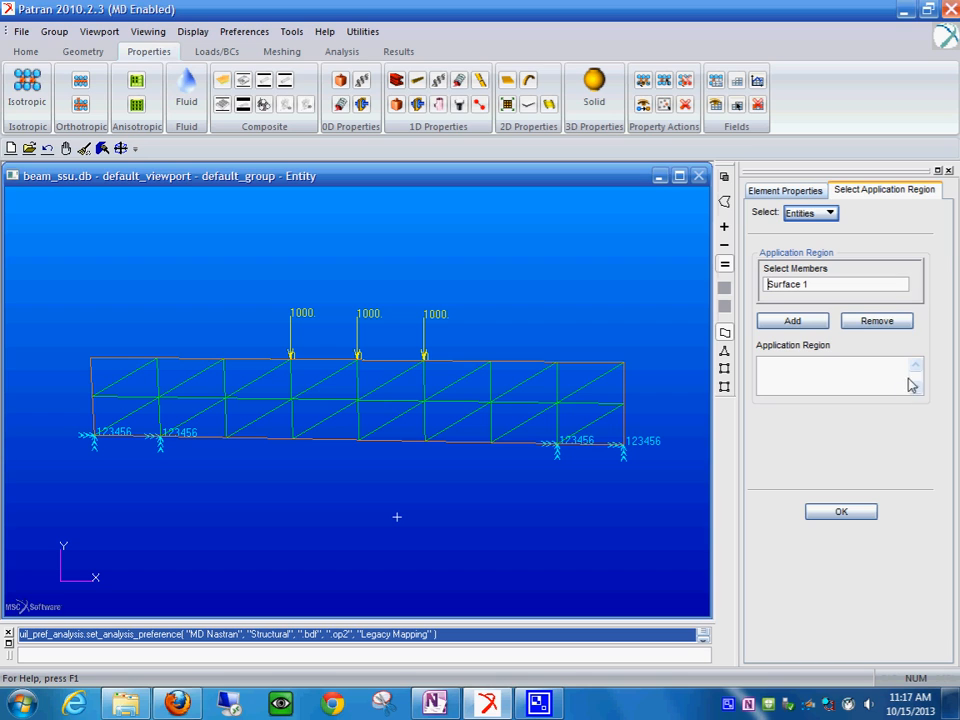
pyautogui.click(842, 514)
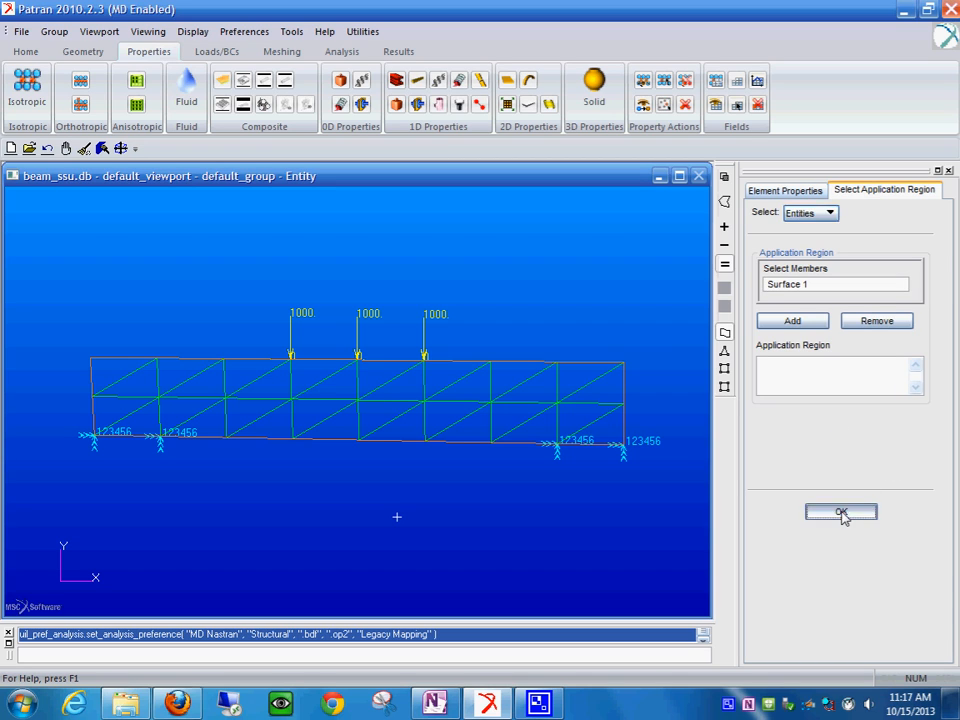
# Try to apply the unnamed shell property set, accepting the addition of Surface 1 to its application region
pyautogui.click(841, 513)
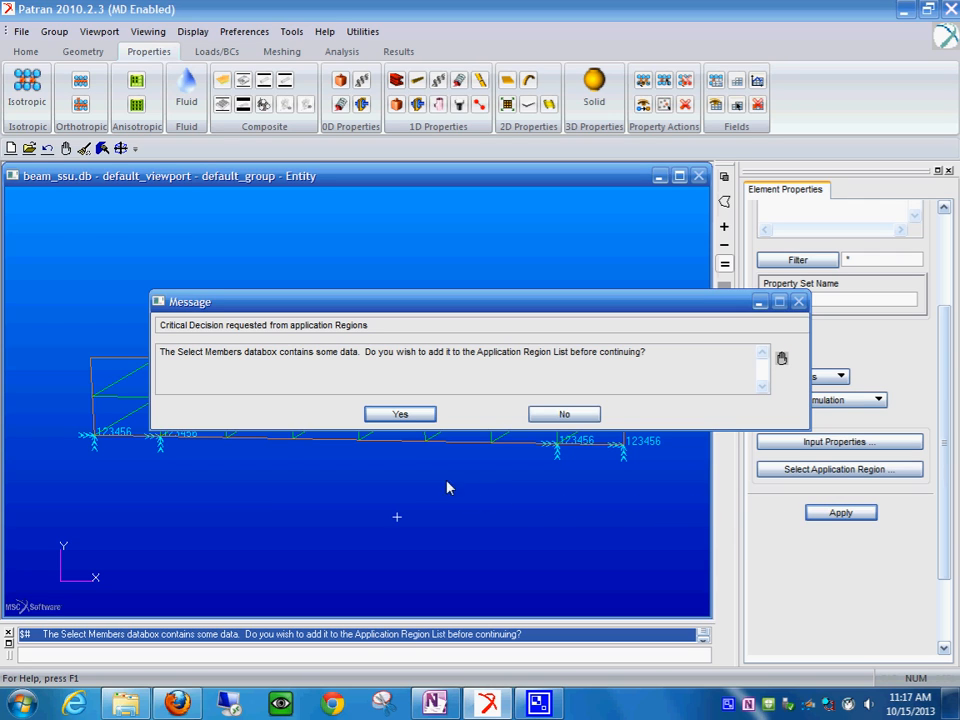
pyautogui.click(399, 418)
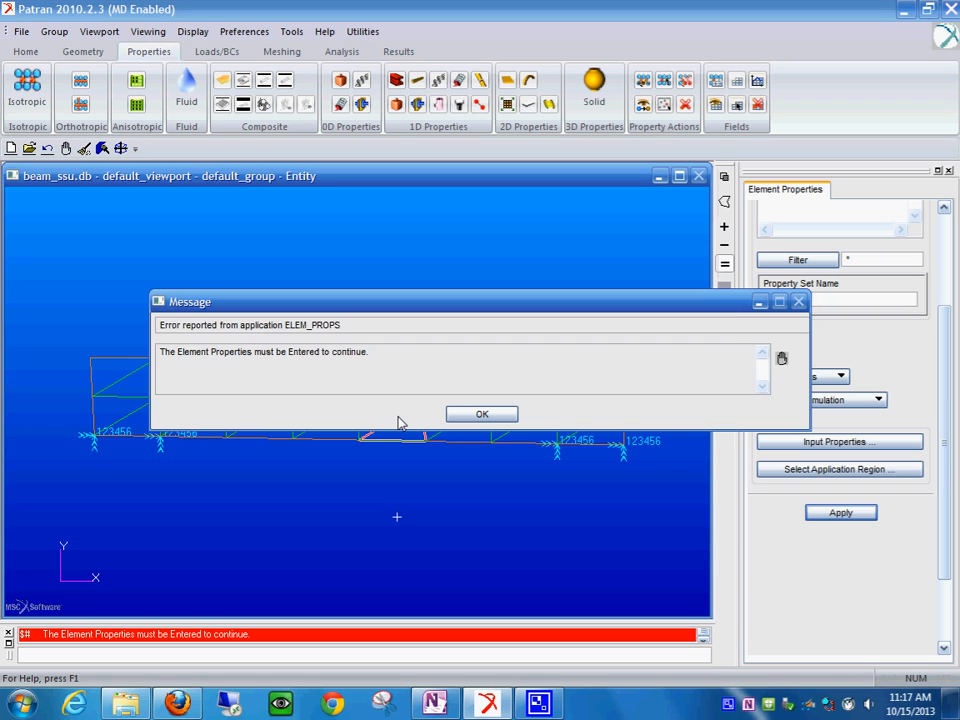
pyautogui.click(491, 418)
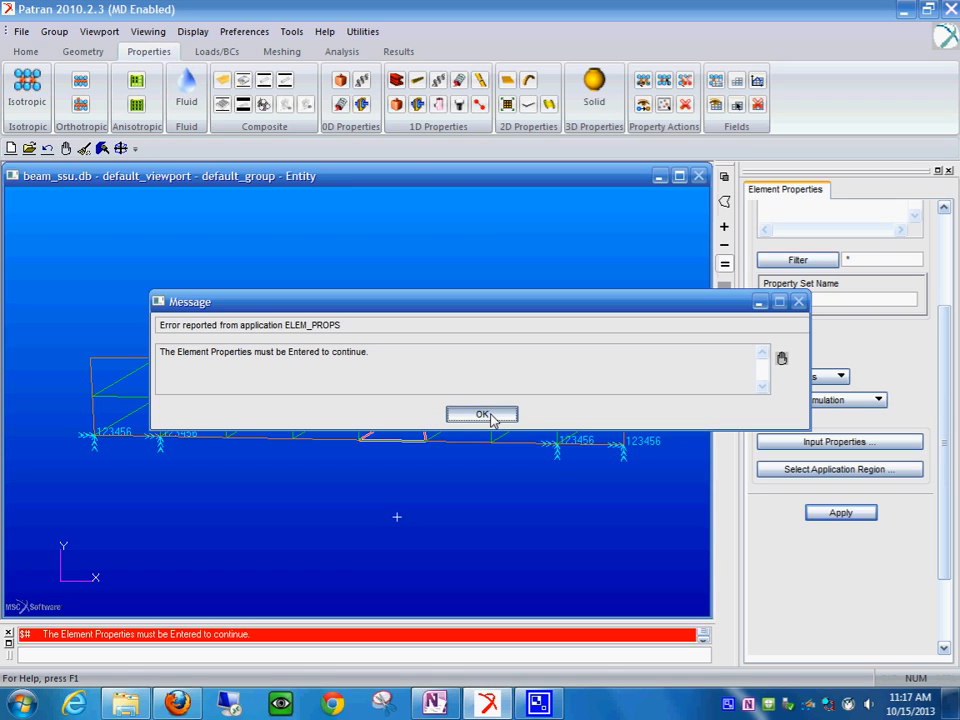
pyautogui.click(482, 414)
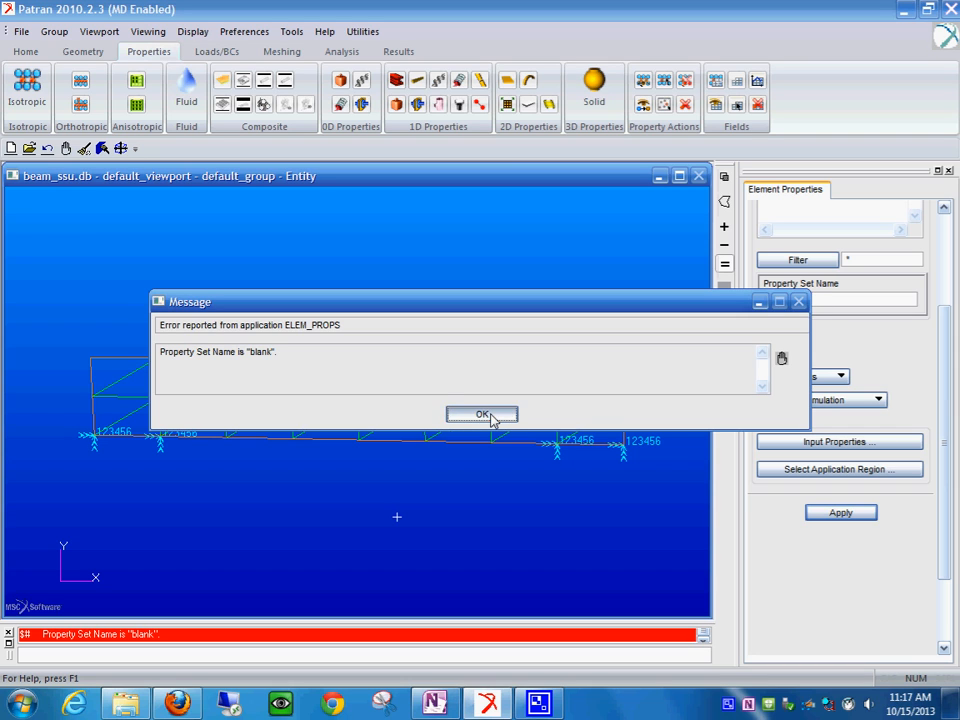
pyautogui.click(491, 418)
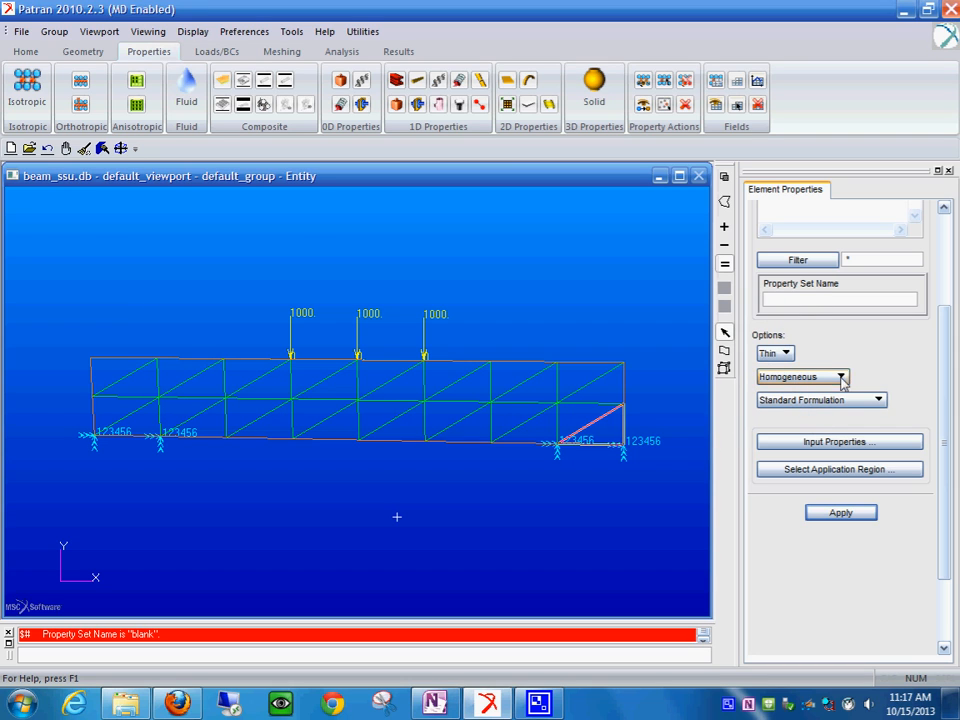
# Name the shell property set property and try to apply it
pyautogui.moveTo(944, 418); pyautogui.dragTo(953, 287)
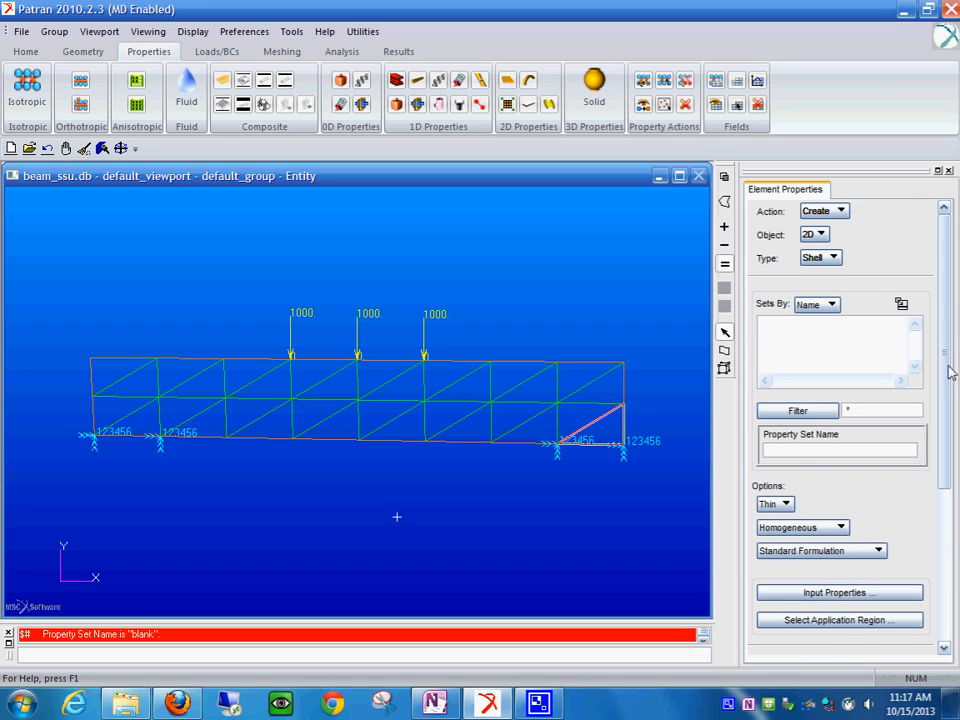
pyautogui.click(783, 451)
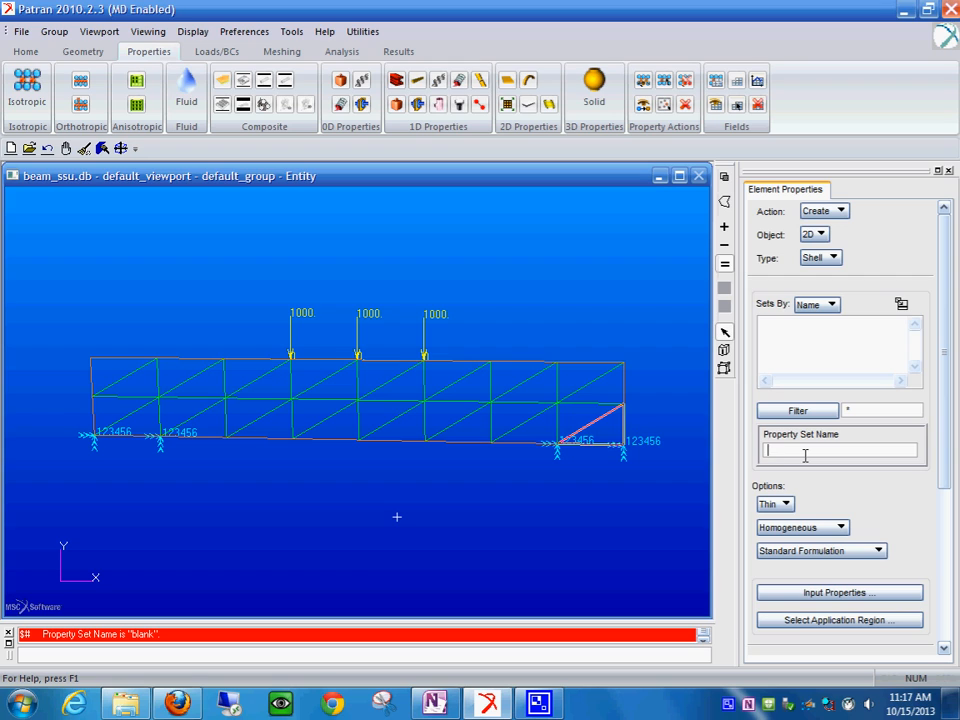
pyautogui.write('property')
pyautogui.press('Return')
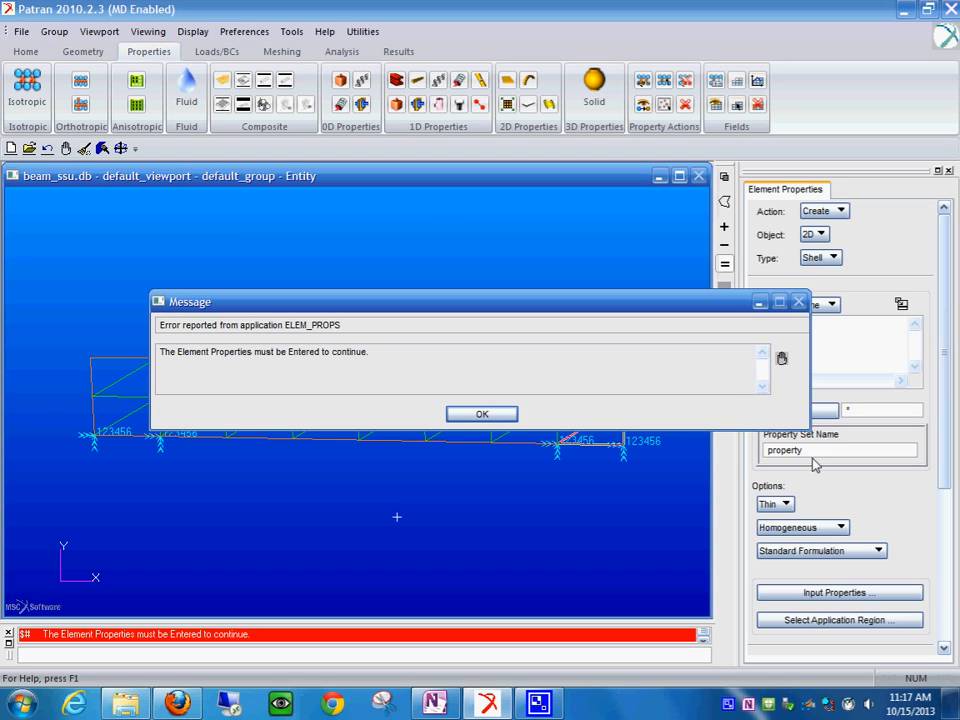
pyautogui.click(482, 416)
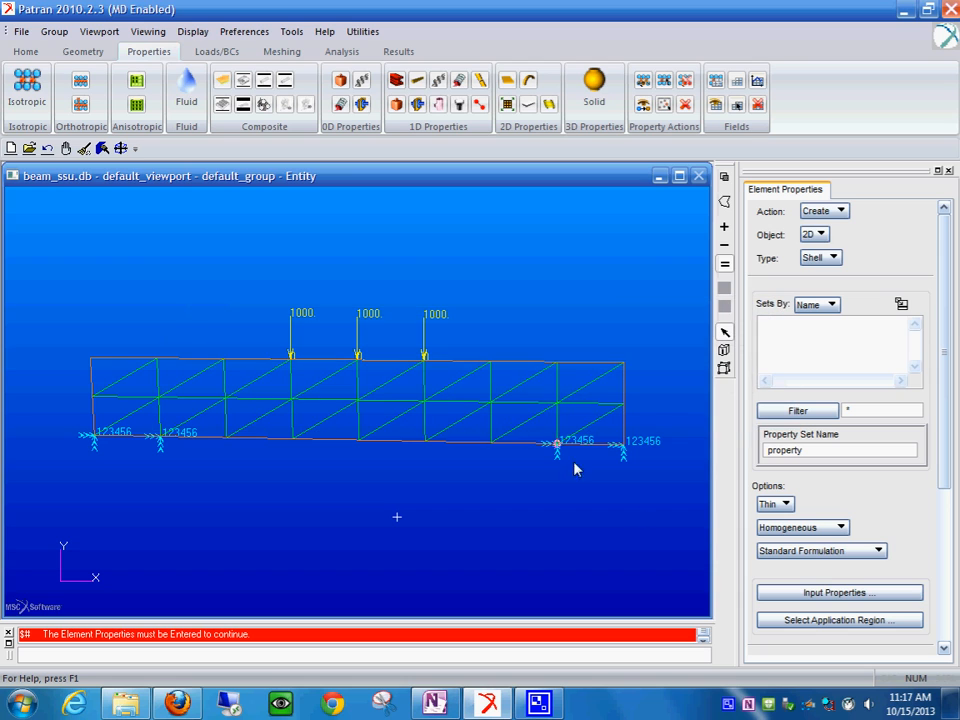
# Accept the input properties with the steeel material and reselect Surface 1 for the application region
pyautogui.click(855, 596)
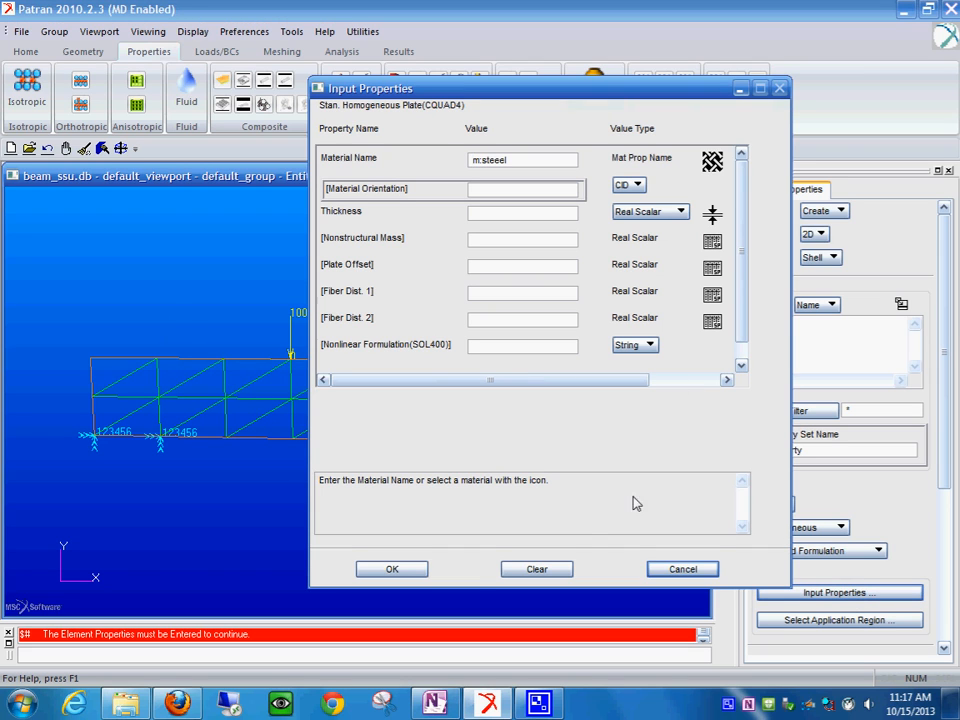
pyautogui.click(402, 570)
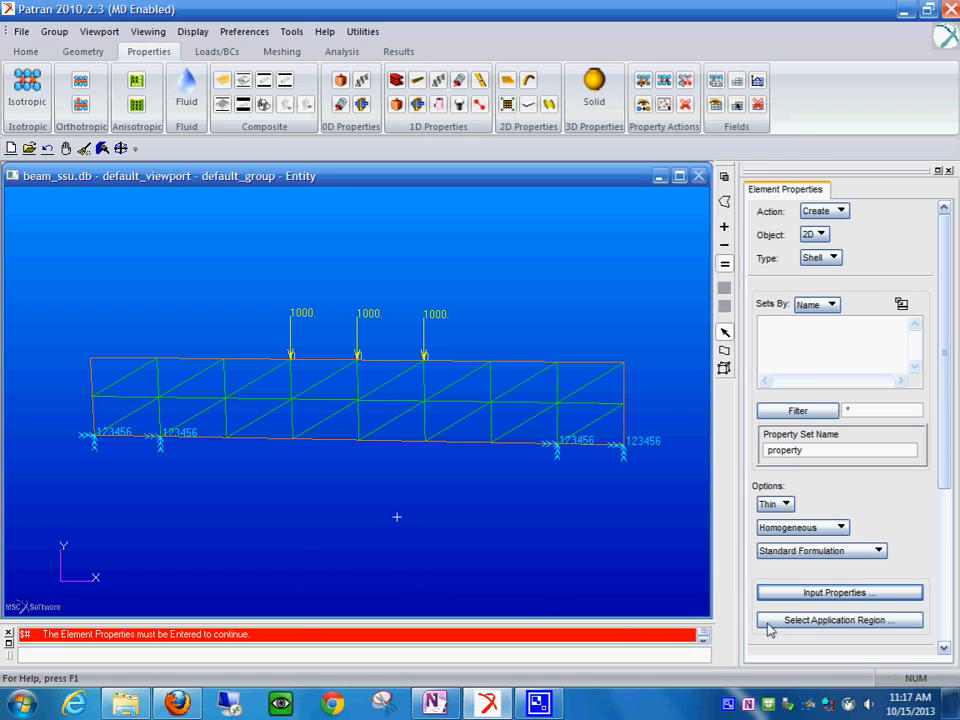
pyautogui.click(840, 620)
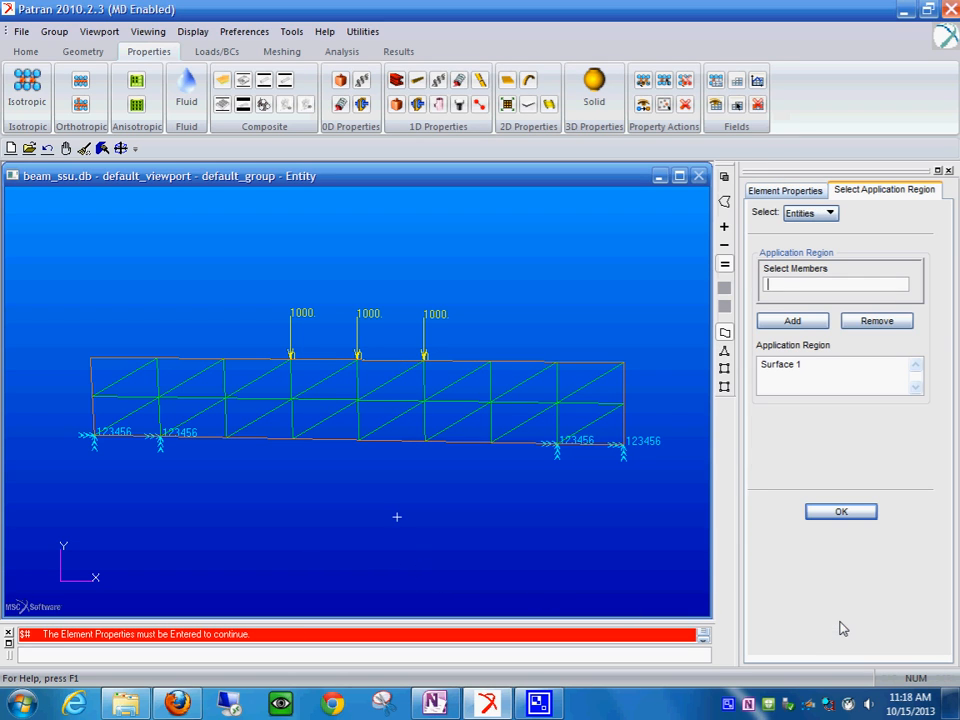
pyautogui.moveTo(44, 284); pyautogui.dragTo(673, 537)
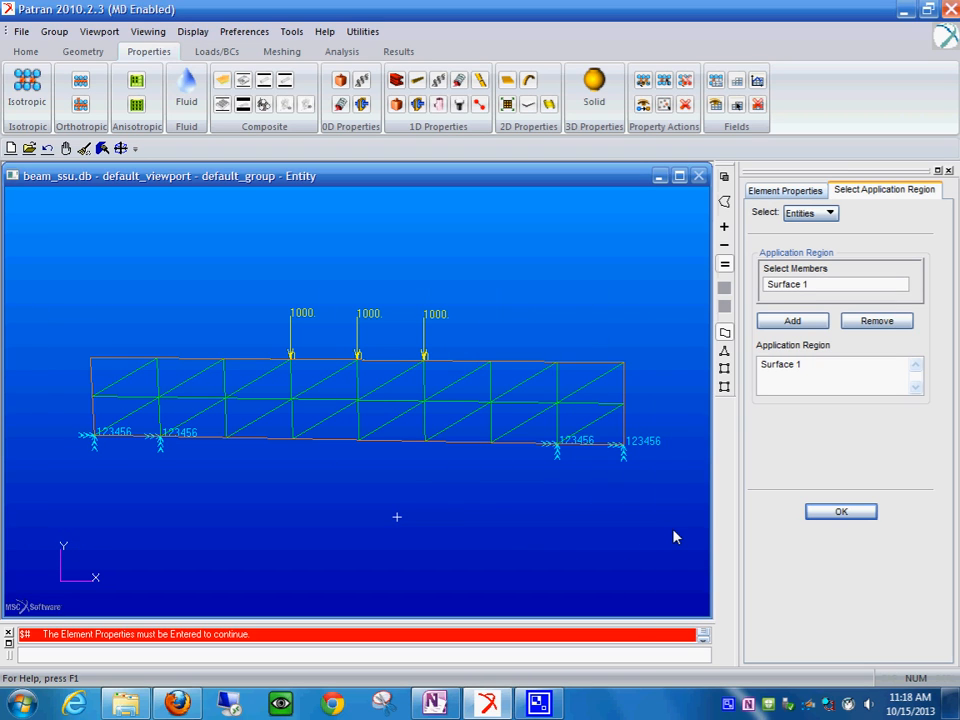
pyautogui.click(846, 513)
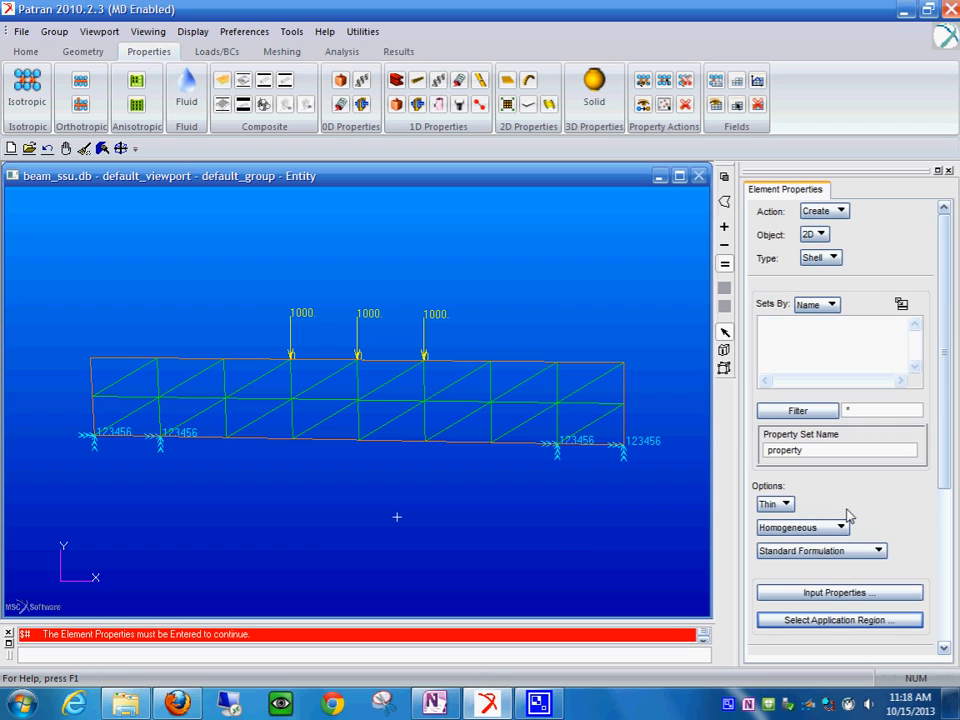
# Try to apply the named property set without a thickness, accepting the addition of Surface 1 to the region
pyautogui.moveTo(940, 471); pyautogui.dragTo(942, 590)
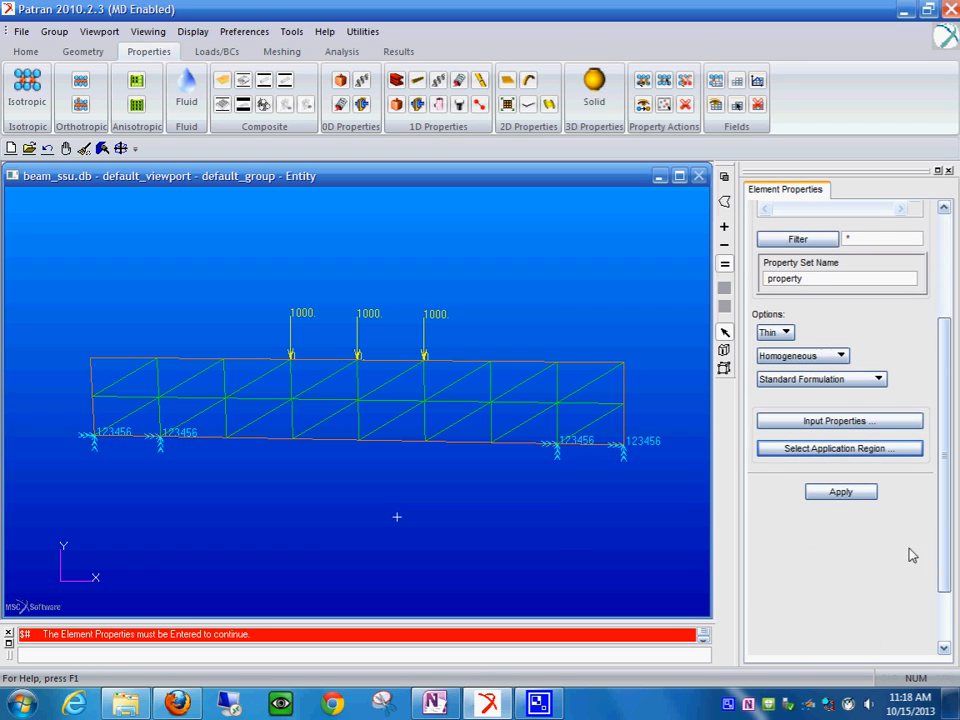
pyautogui.click(841, 493)
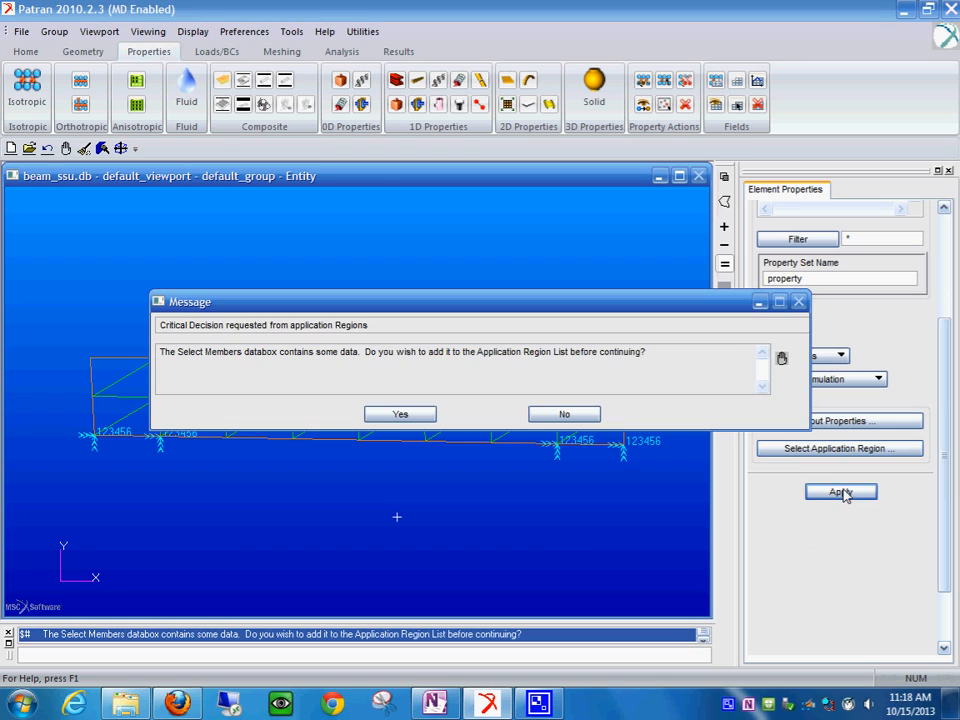
pyautogui.click(400, 416)
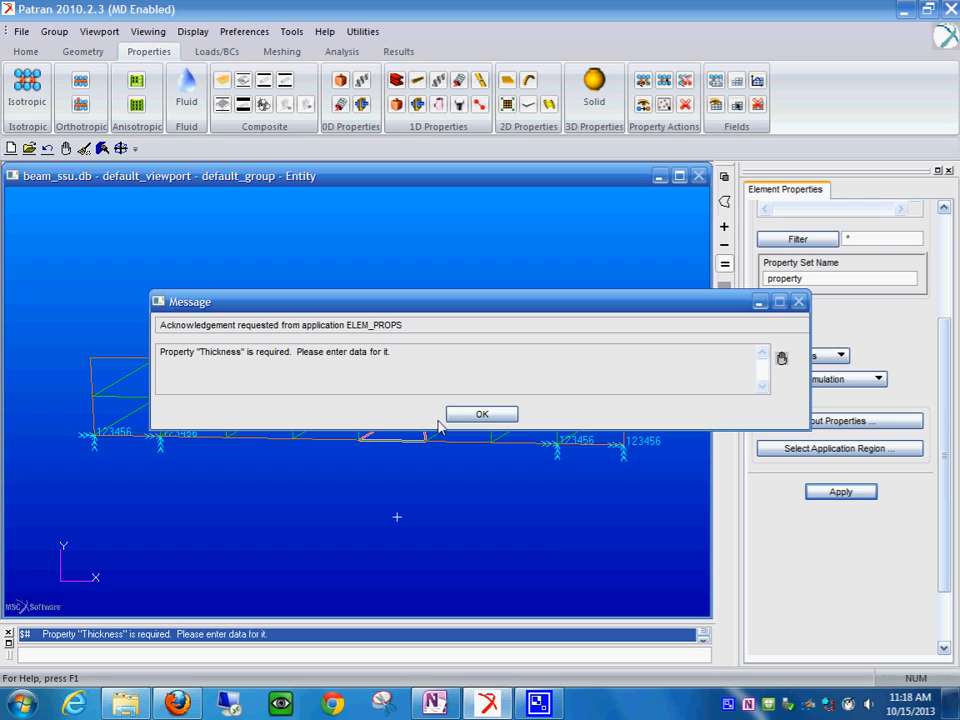
pyautogui.click(493, 418)
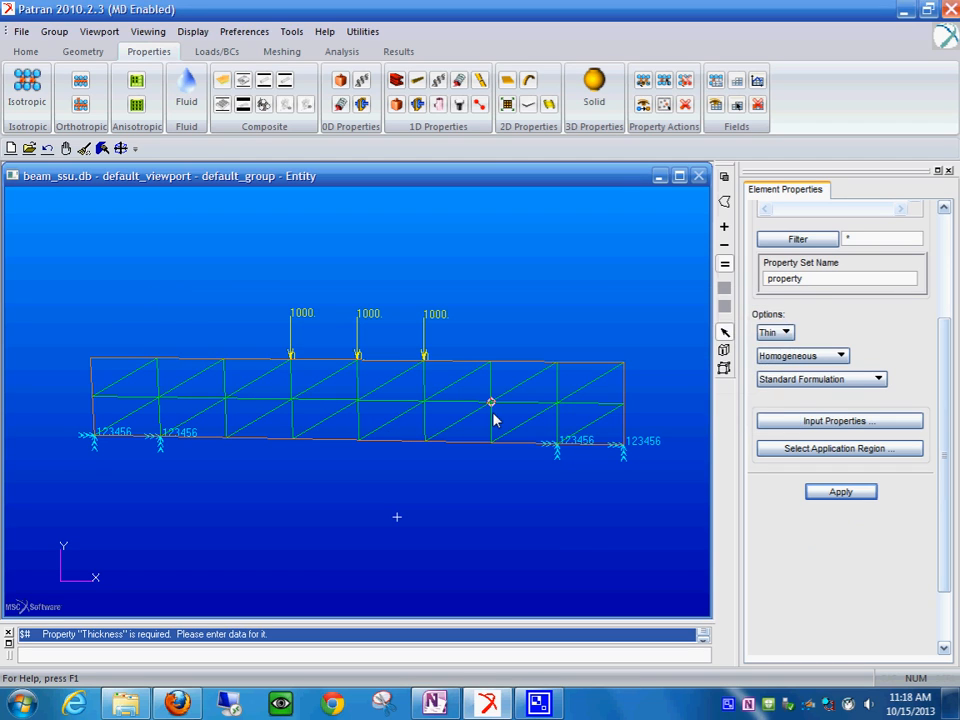
# Set the shell thickness to 2 in the input properties of the property set
pyautogui.moveTo(949, 422); pyautogui.dragTo(953, 361)
pyautogui.click(850, 535)
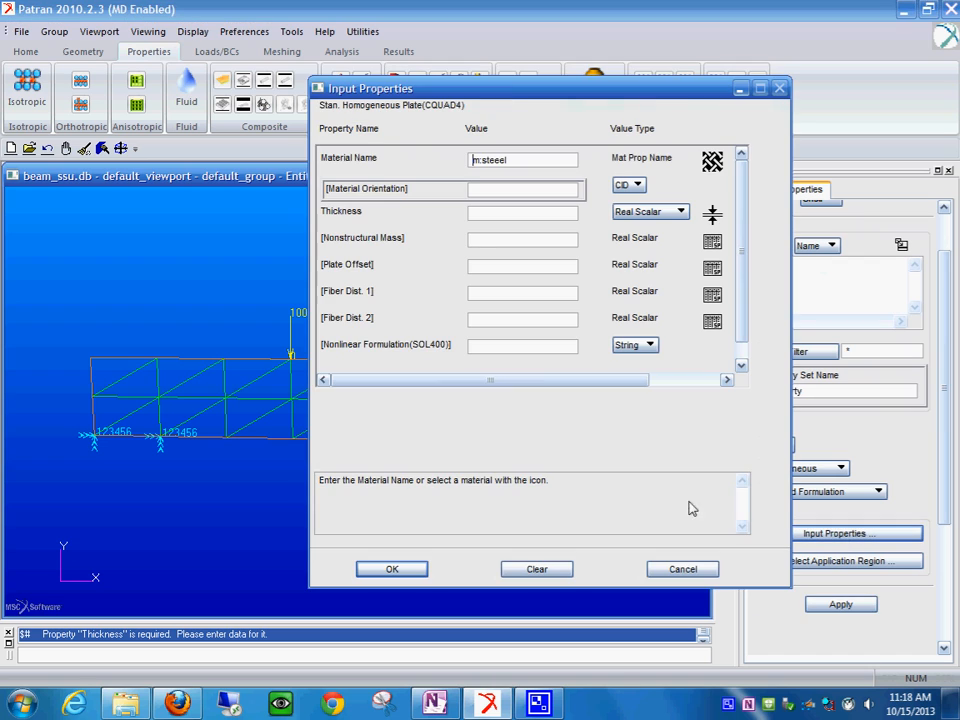
pyautogui.click(503, 211)
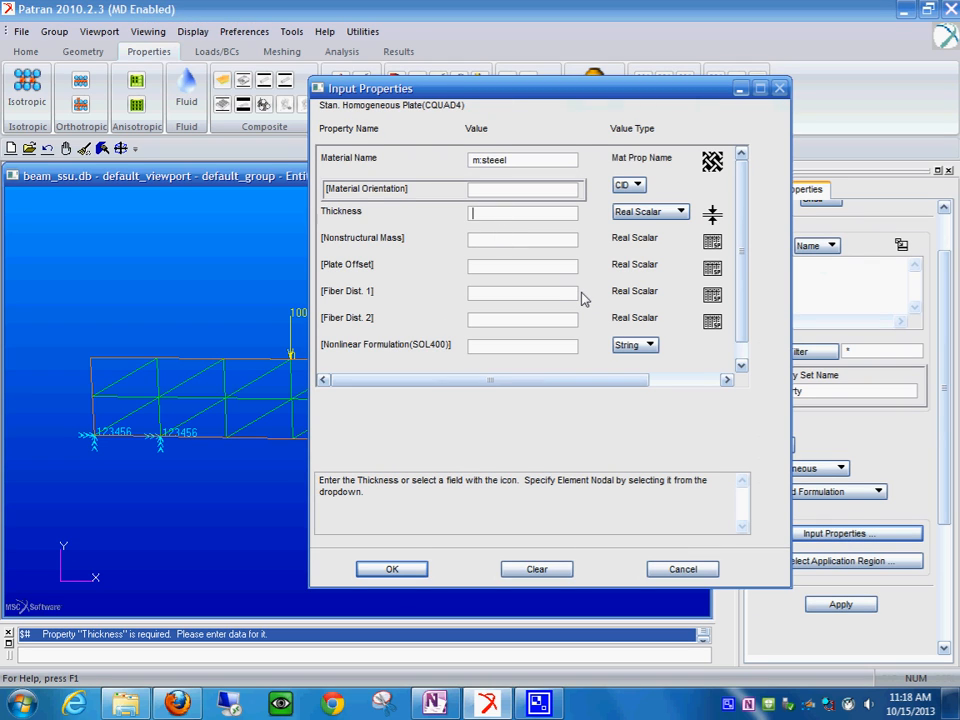
pyautogui.write('2')
pyautogui.click(397, 570)
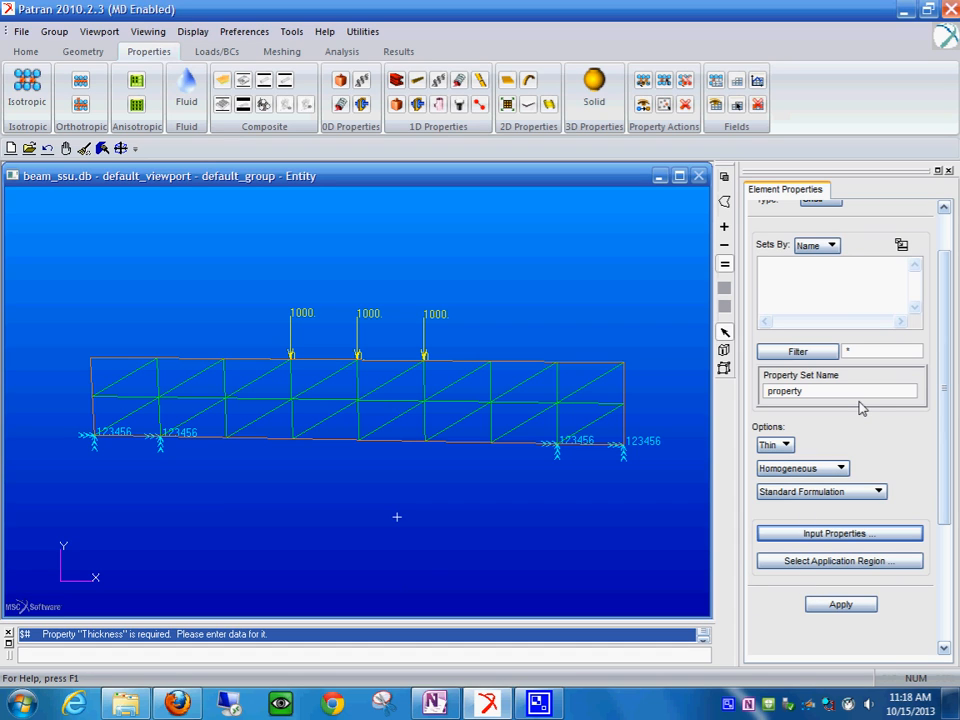
# Reselect the entire beam as Surface 1 and accept the application region
pyautogui.click(839, 562)
pyautogui.moveTo(38, 246); pyautogui.dragTo(669, 527)
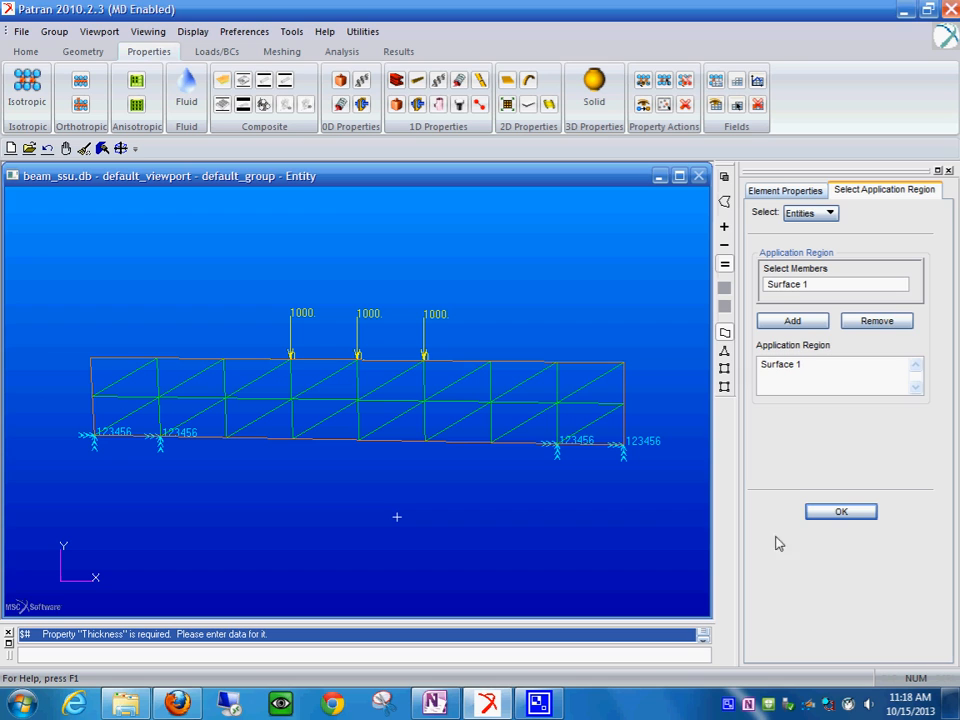
pyautogui.click(838, 514)
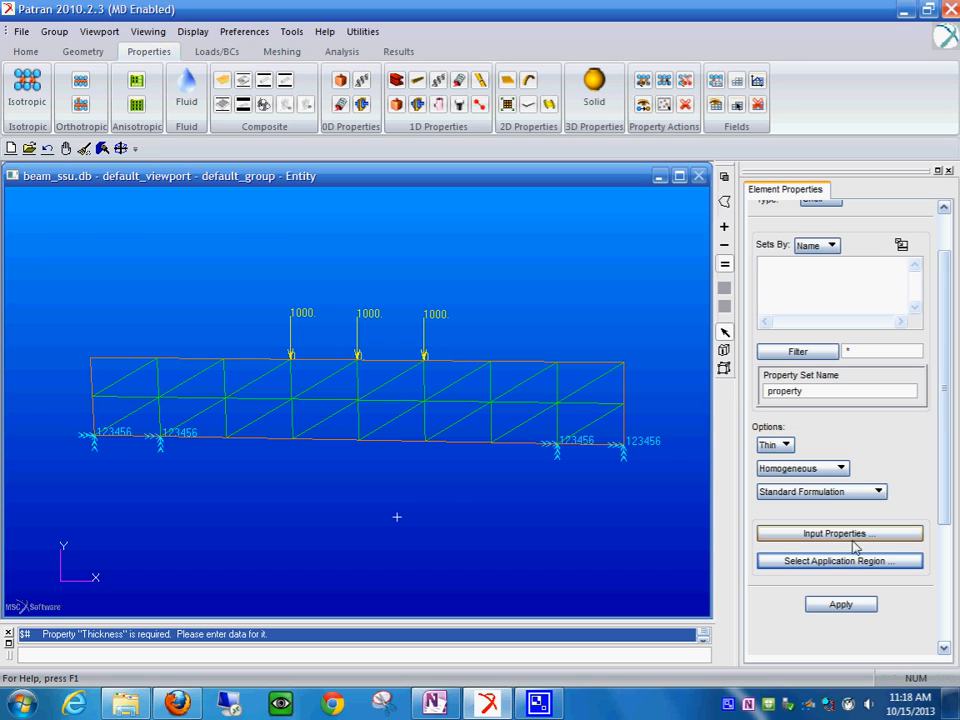
# Create the property set named property, accepting the addition of the selected surface to its application region, and bring up the analysis setup
pyautogui.click(852, 606)
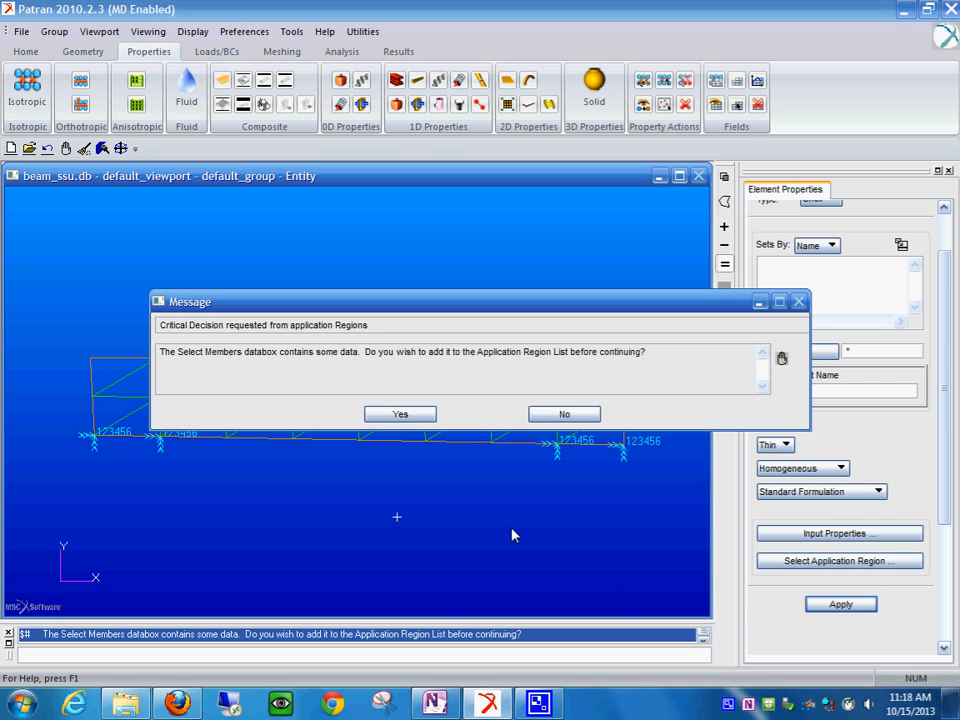
pyautogui.click(413, 414)
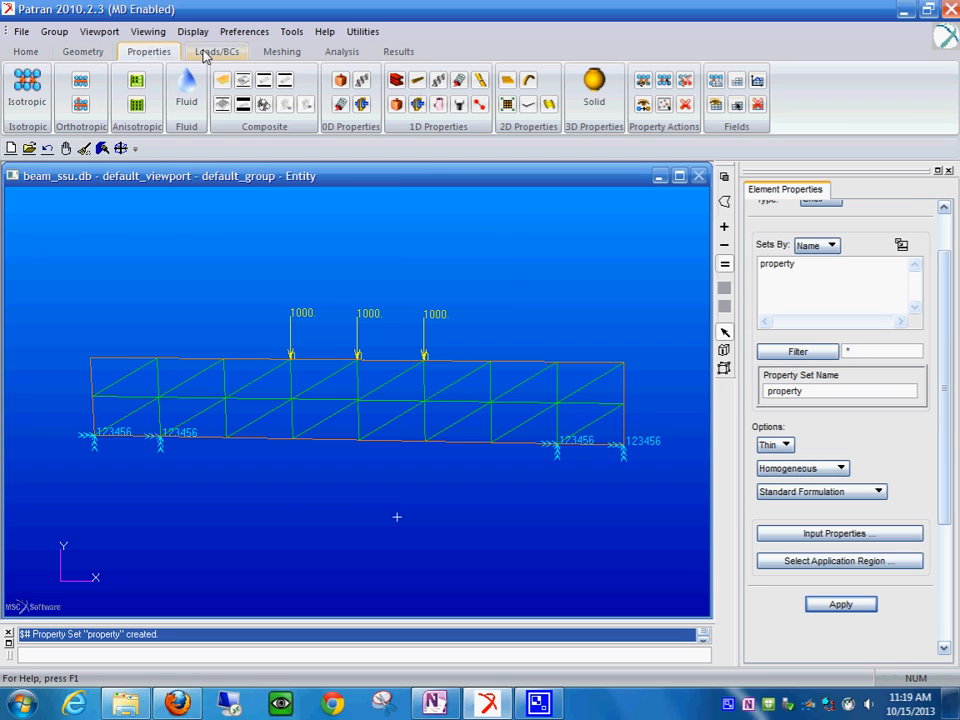
pyautogui.click(343, 52)
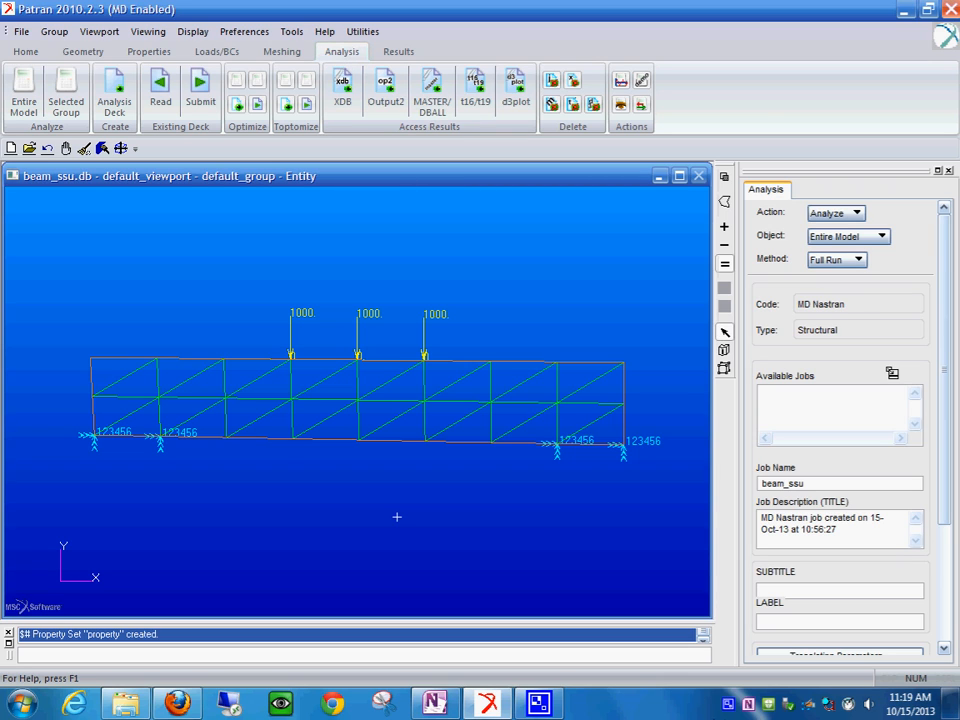
pyautogui.rightClick(748, 706)
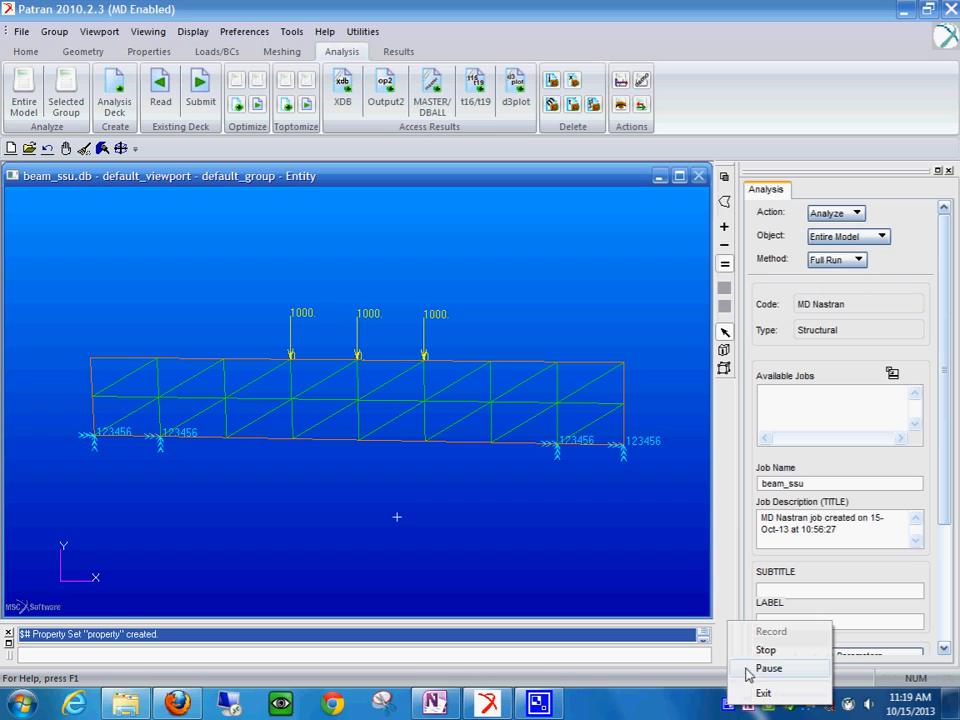
pyautogui.click(777, 676)
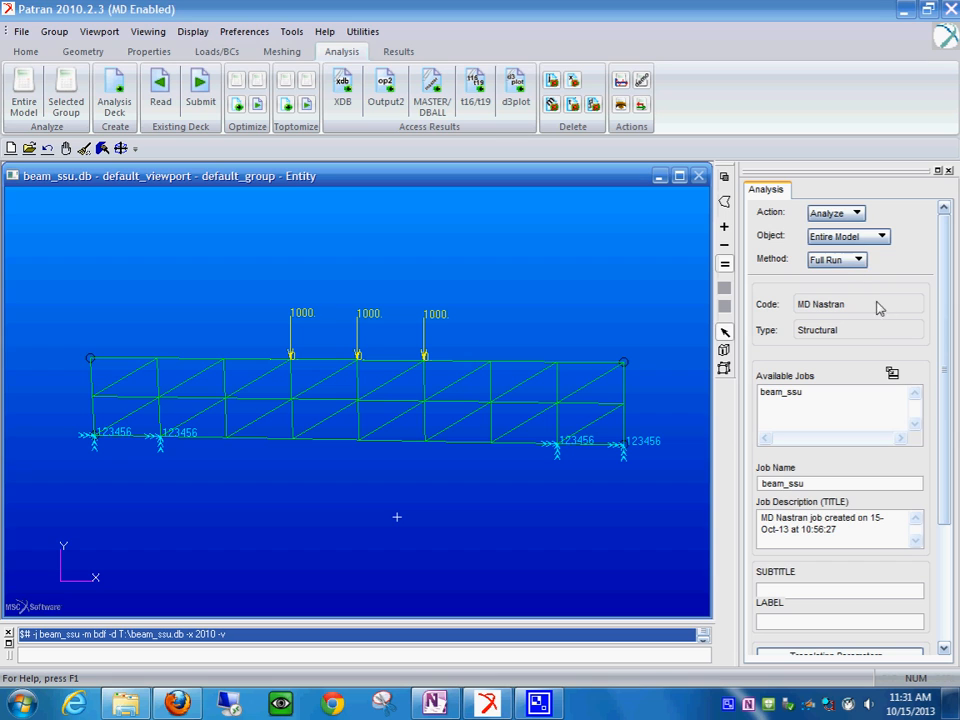
# Apply subcase case1 with the Default load case, overwriting the existing subcase, and close the subcase settings
pyautogui.moveTo(944, 500); pyautogui.dragTo(956, 596)
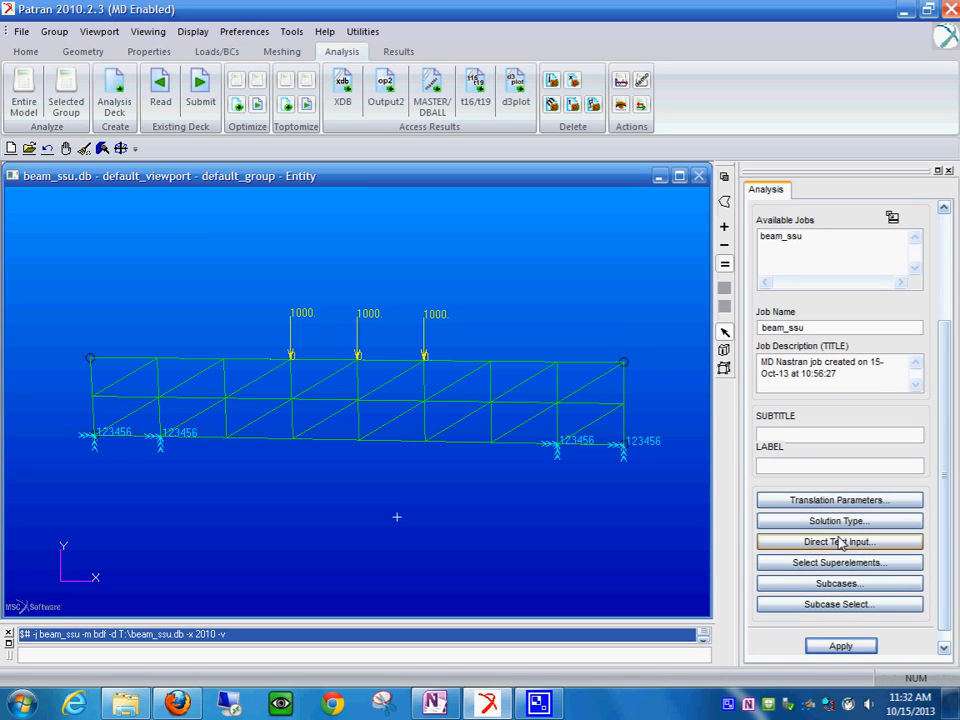
pyautogui.click(862, 584)
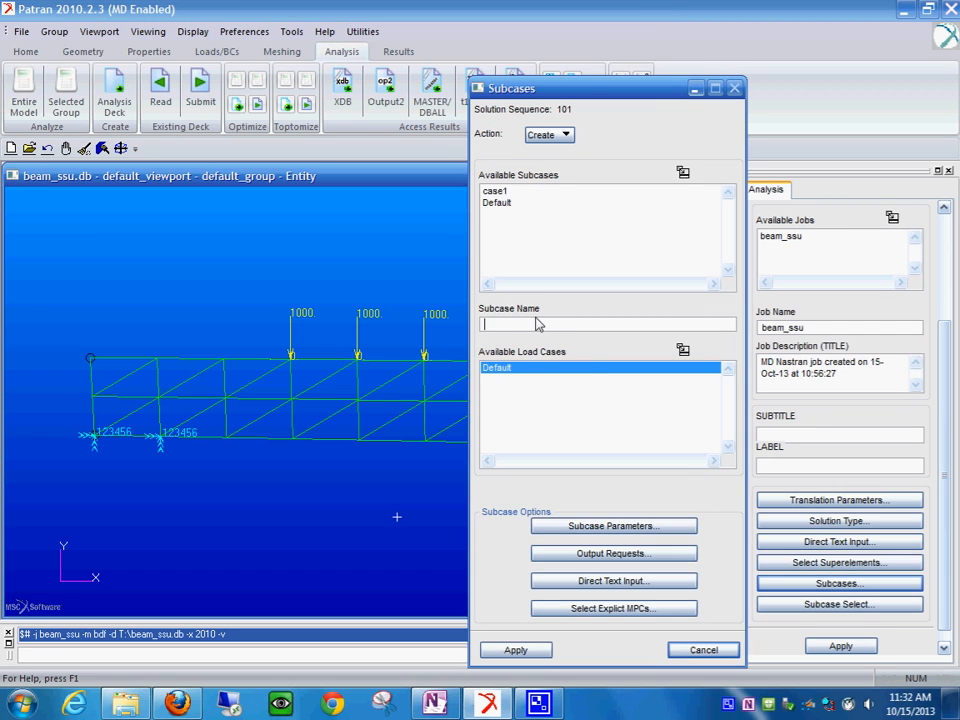
pyautogui.click(498, 192)
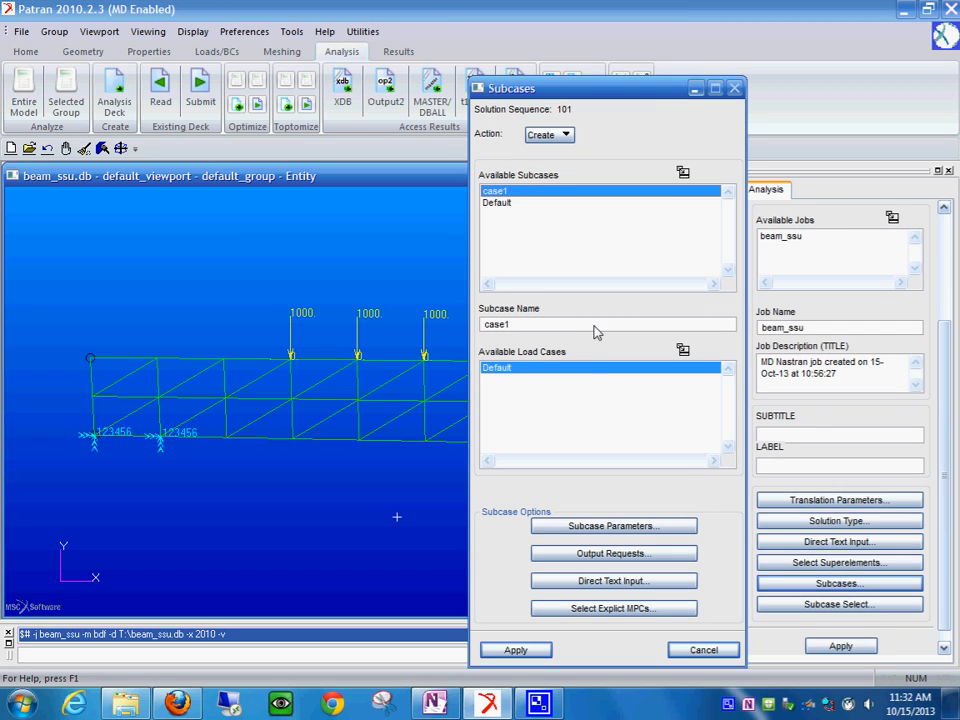
pyautogui.click(527, 654)
pyautogui.click(403, 415)
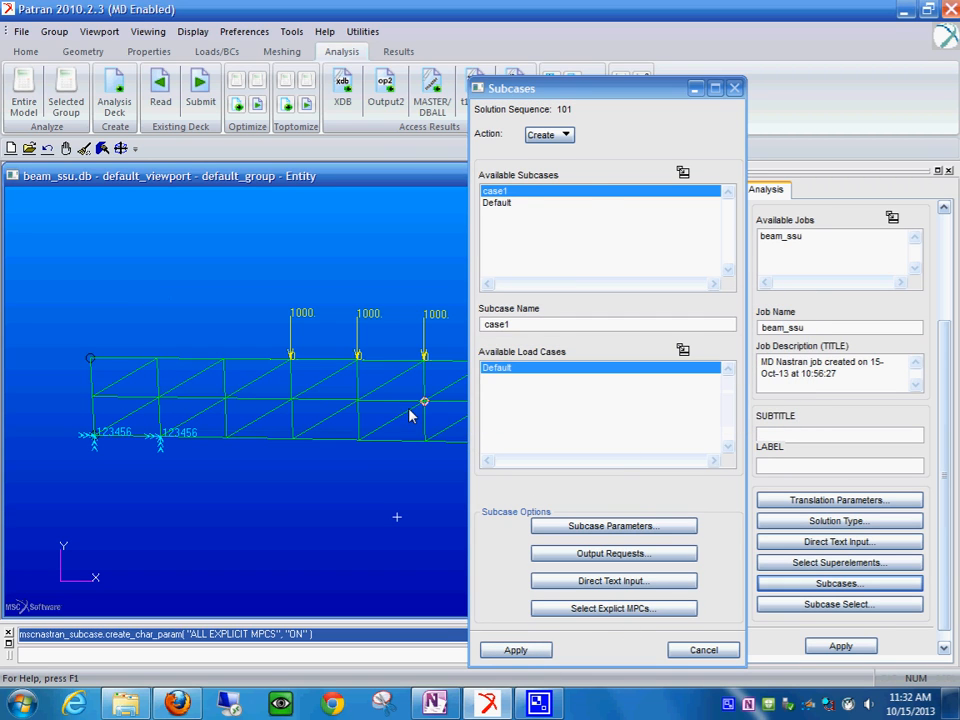
pyautogui.click(703, 650)
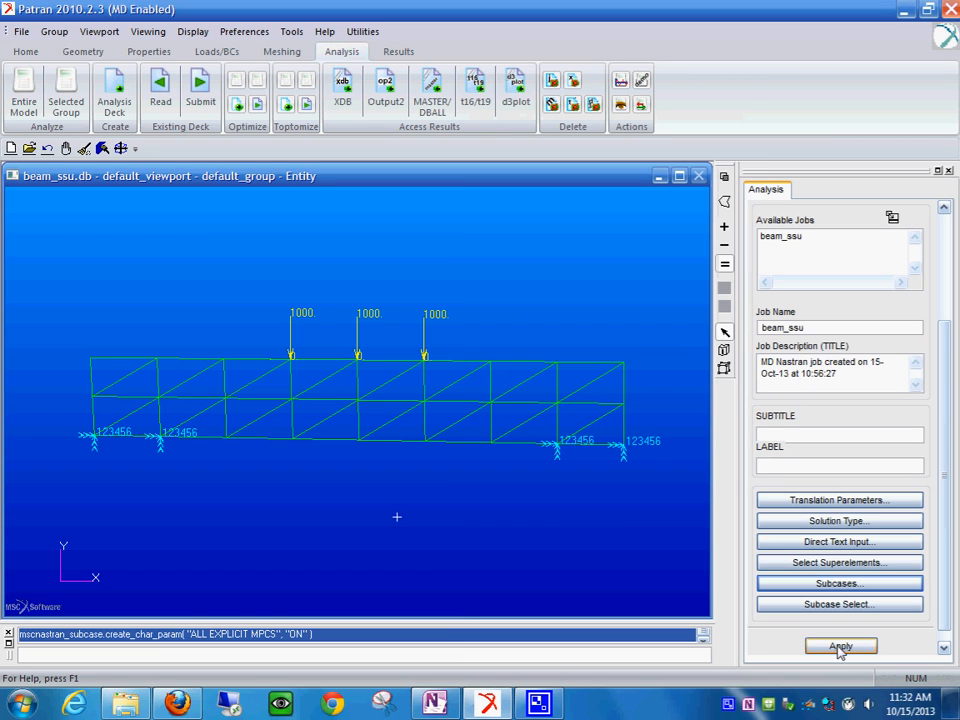
# Submit the full-run analysis of the entire model as job beam_ssu, agreeing to overwrite the existing job
pyautogui.scroll(-1, 943, 615)
pyautogui.click(841, 631)
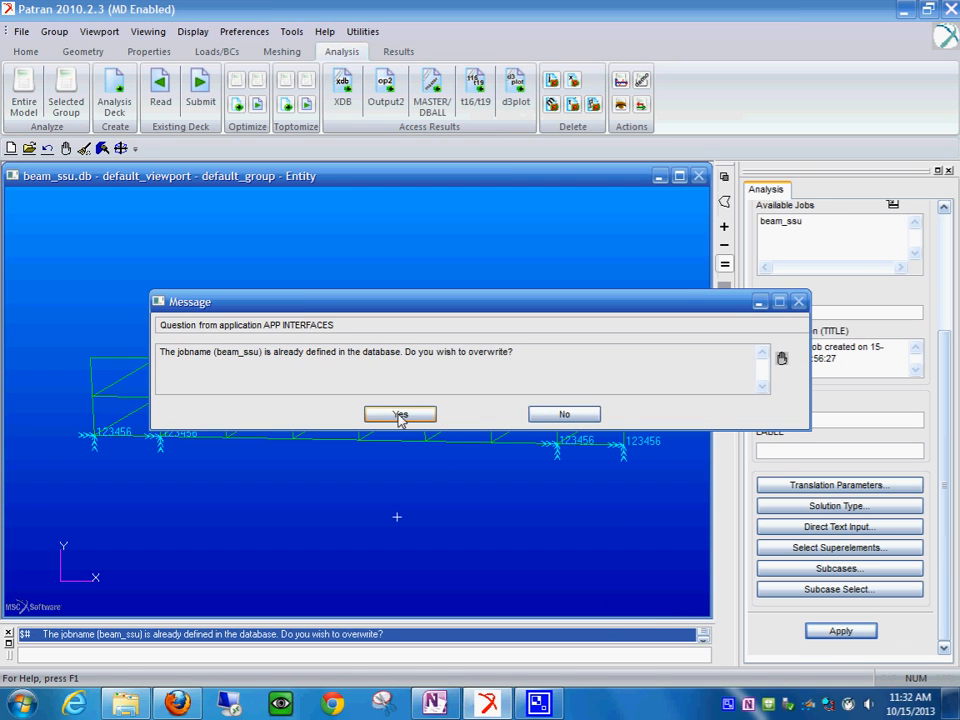
pyautogui.click(400, 416)
pyautogui.click(400, 416)
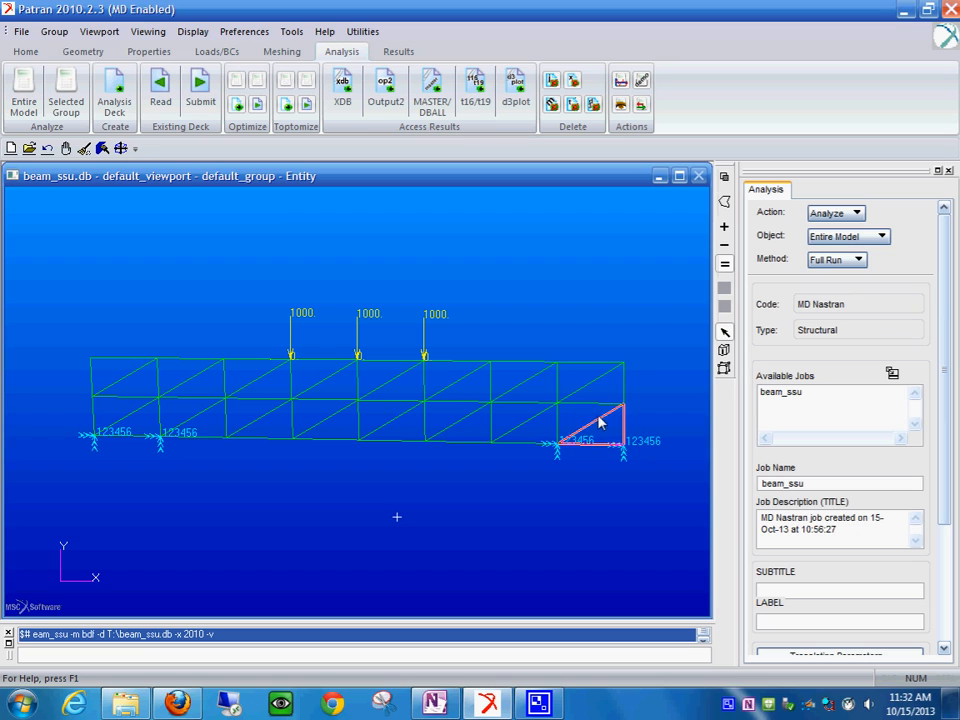
# Access the analysis results by attaching the XDB file beam_ssu.xdb with the Result Entities method
pyautogui.click(857, 214)
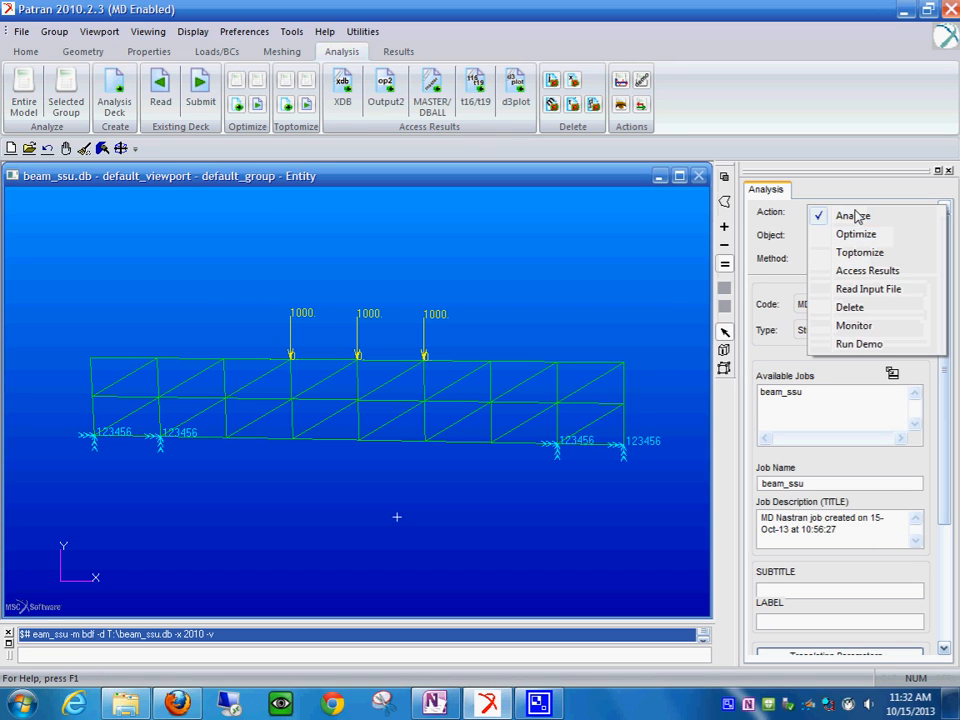
pyautogui.click(867, 271)
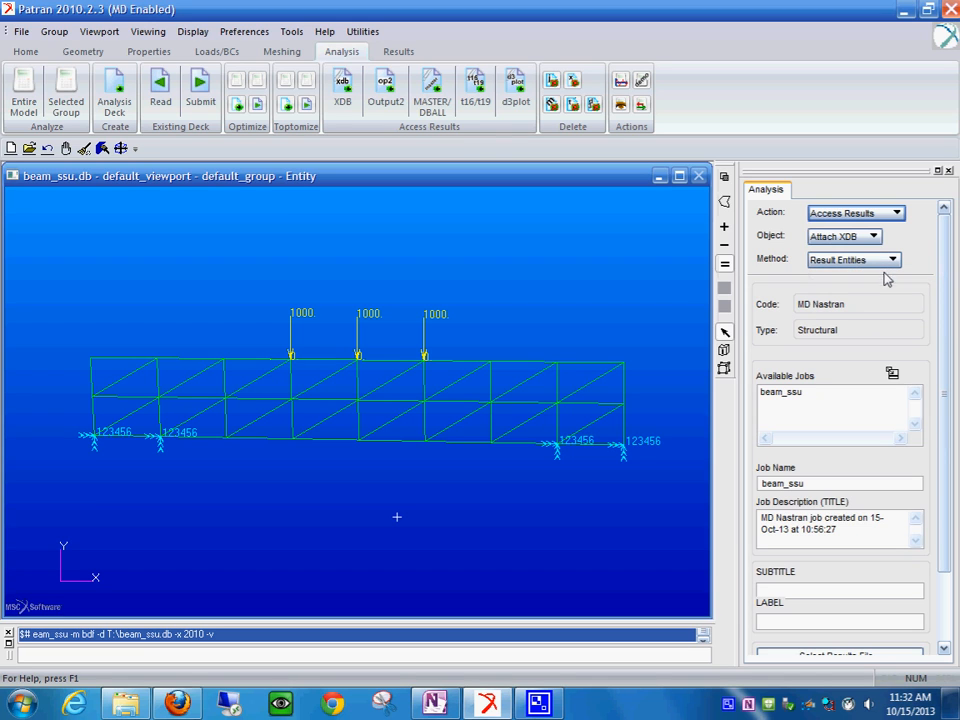
pyautogui.moveTo(943, 302); pyautogui.dragTo(953, 367)
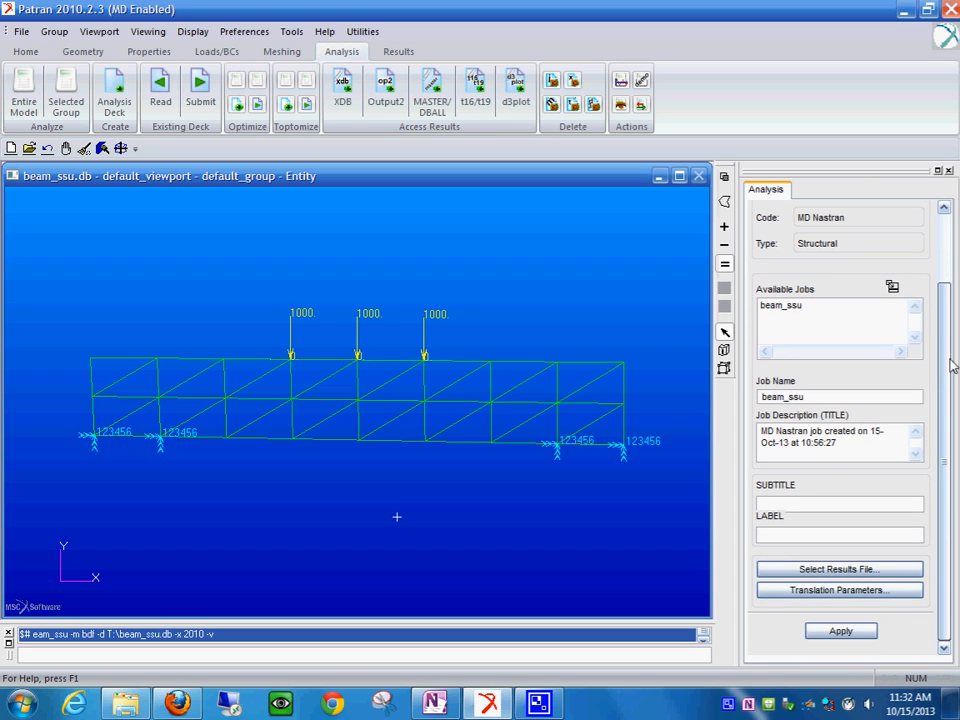
pyautogui.click(842, 569)
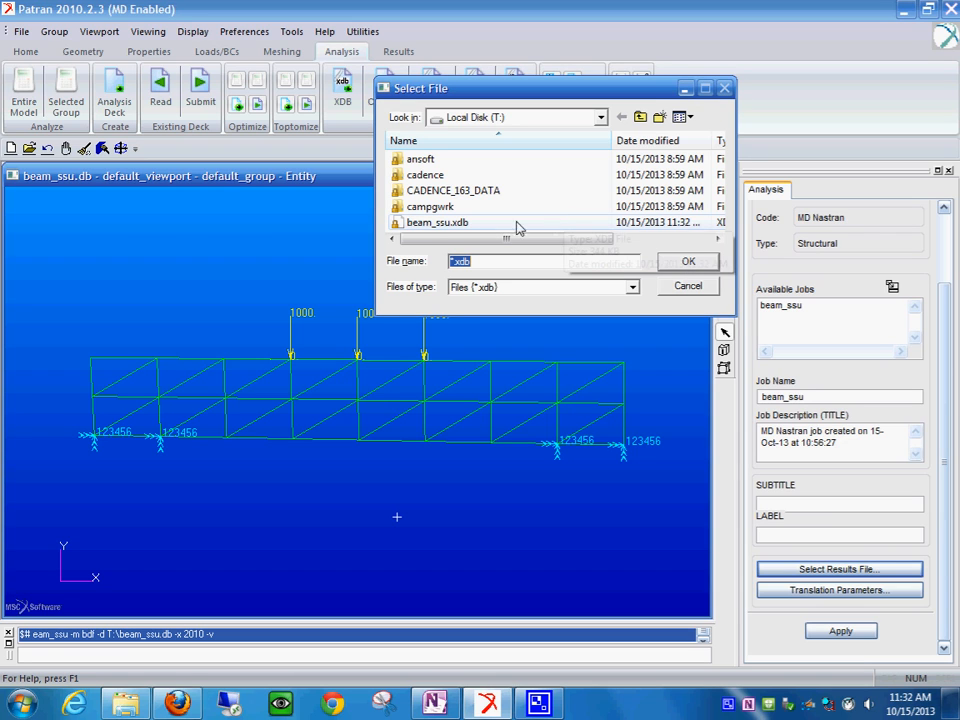
pyautogui.click(438, 223)
pyautogui.click(688, 262)
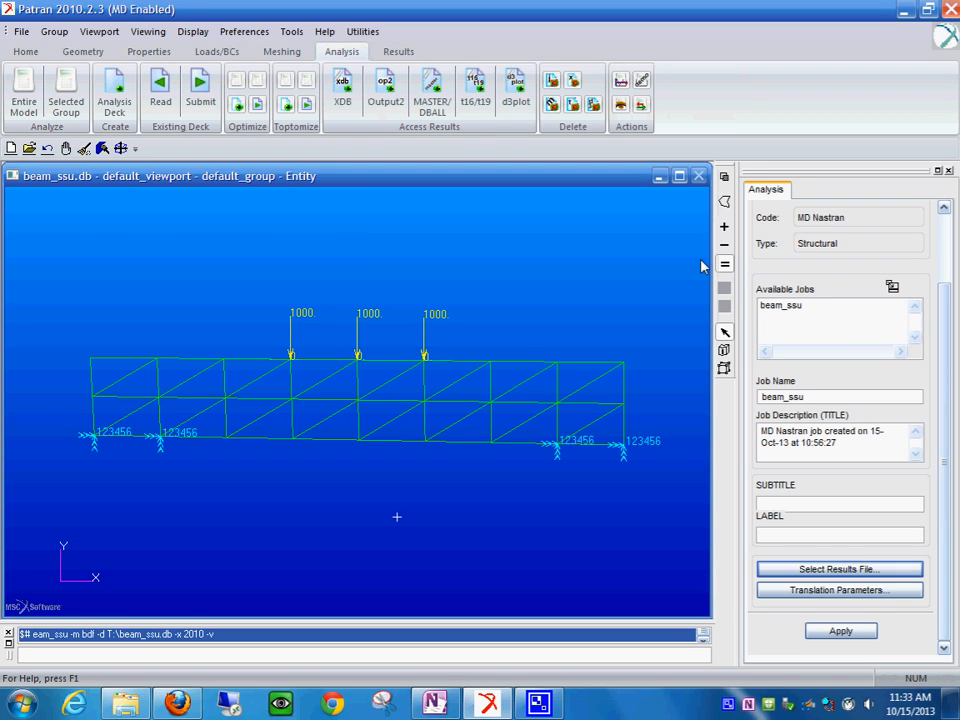
pyautogui.click(841, 632)
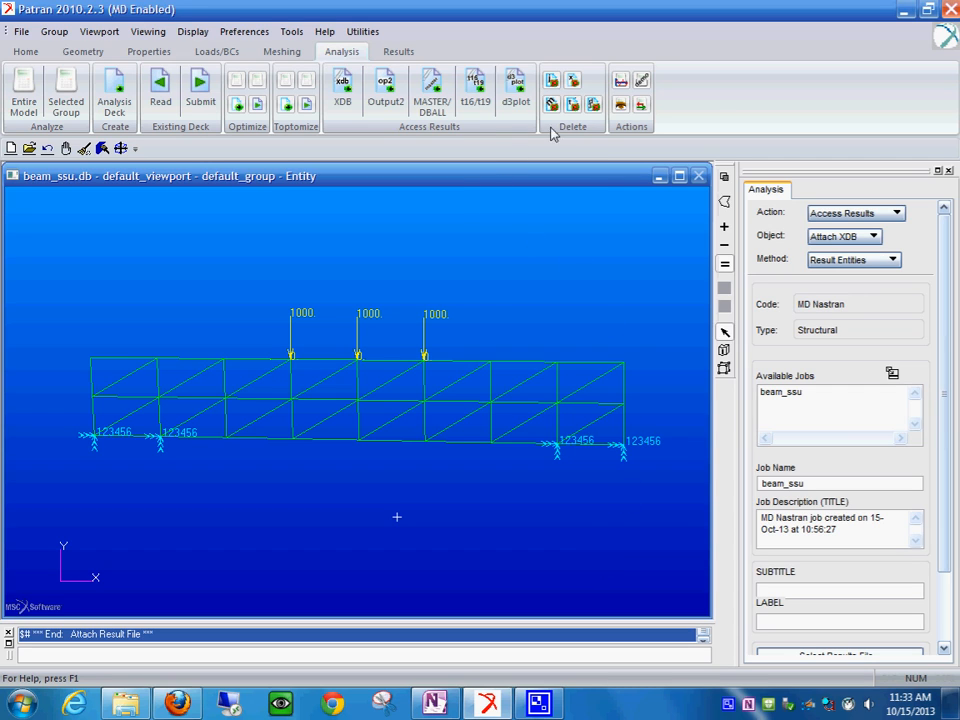
# Create a quick plot of the static subcase with a fringe of Displacements, Translational shown as magnitude
pyautogui.click(398, 52)
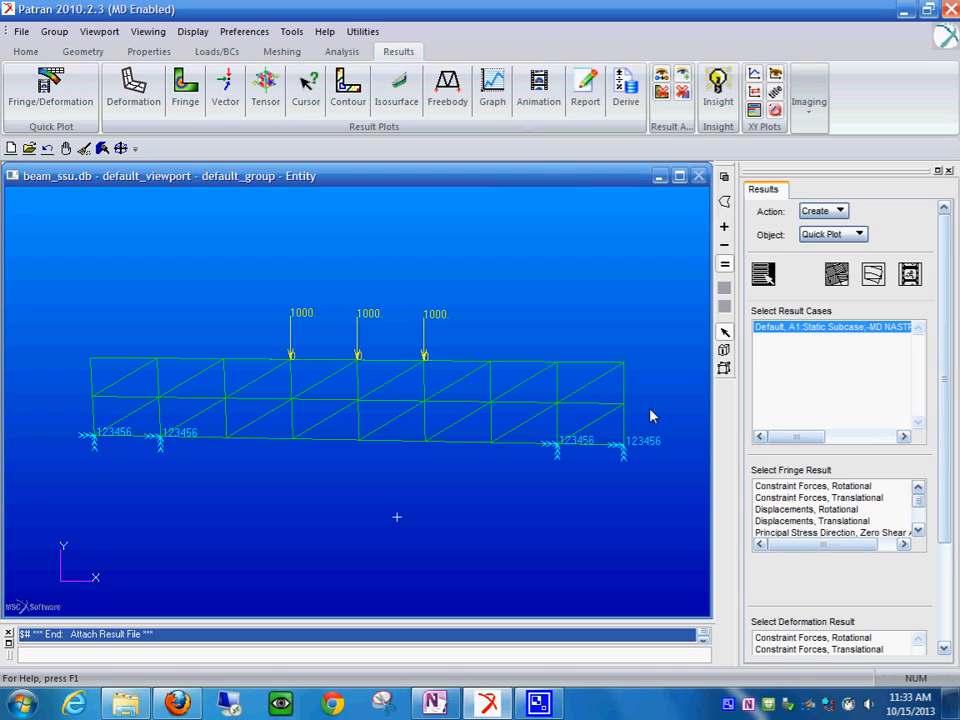
pyautogui.click(811, 498)
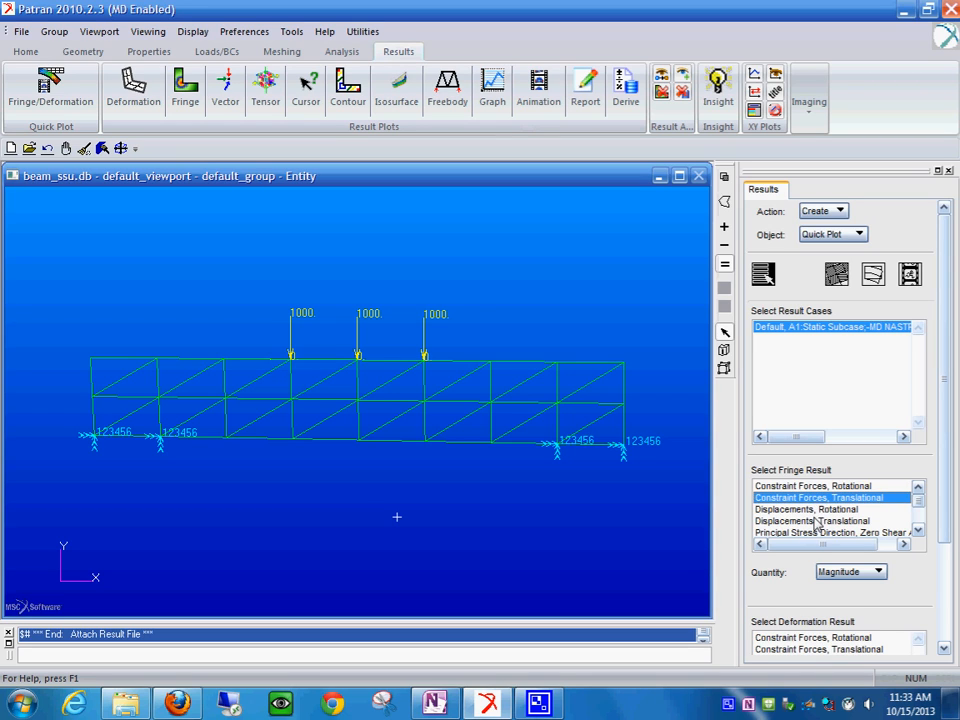
pyautogui.click(816, 522)
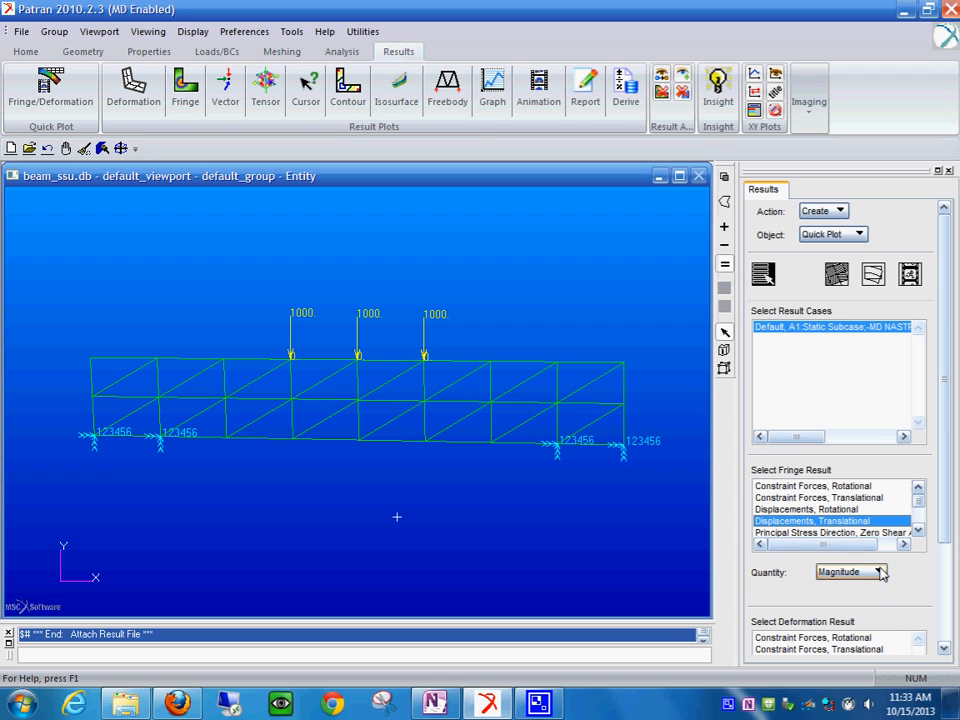
pyautogui.moveTo(944, 514); pyautogui.dragTo(953, 590)
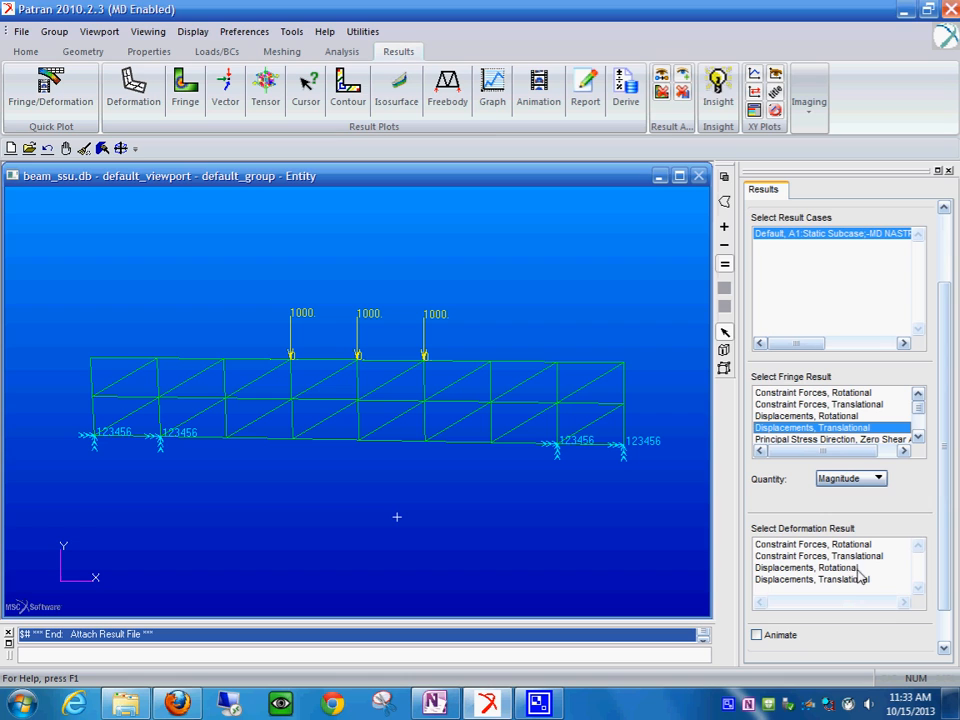
pyautogui.moveTo(937, 531); pyautogui.dragTo(936, 602)
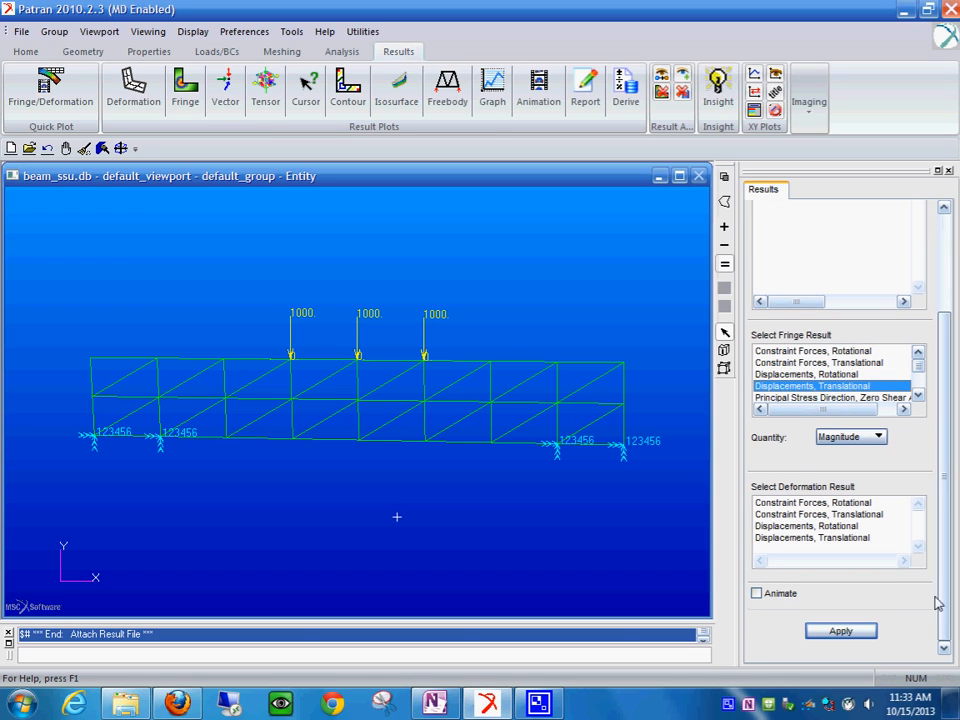
pyautogui.click(843, 635)
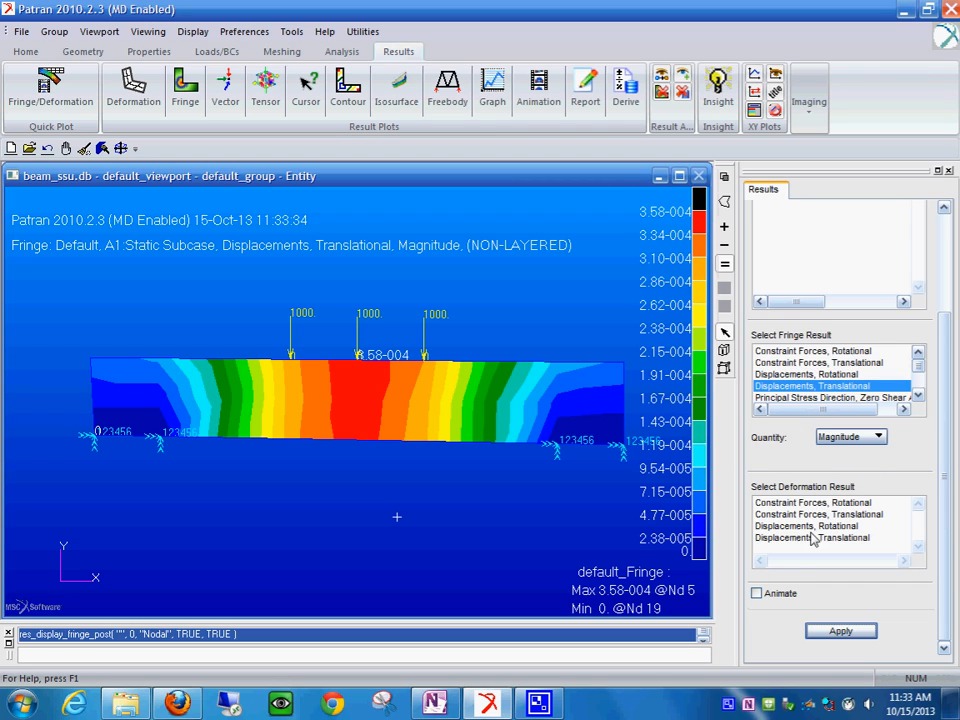
# Animate the quick plot of the translational displacement fringe
pyautogui.click(757, 594)
pyautogui.click(840, 631)
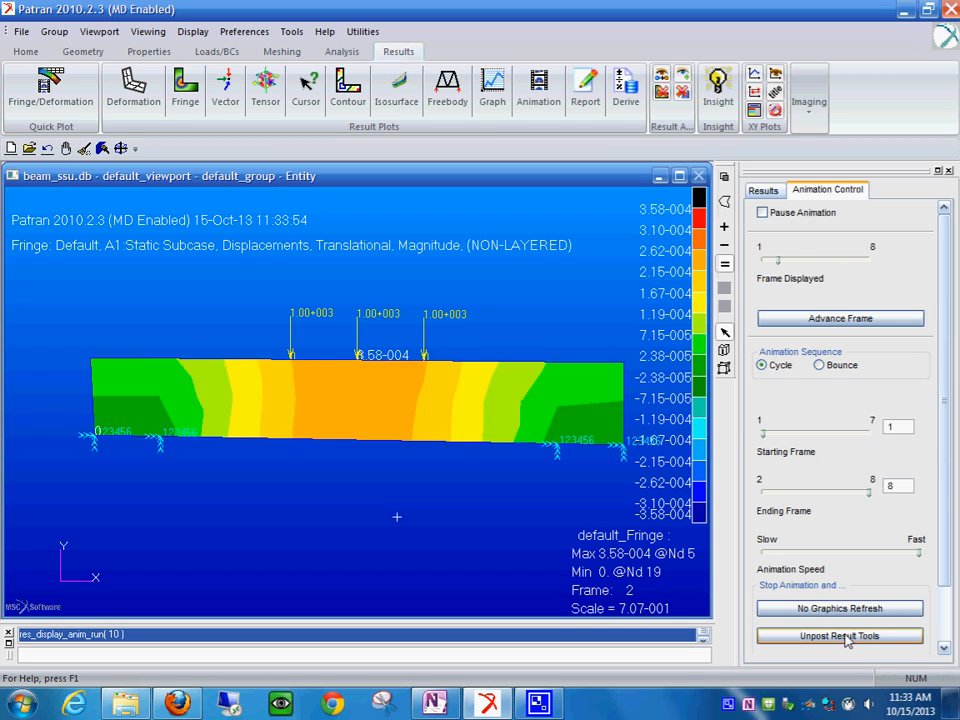
pyautogui.moveTo(945, 571); pyautogui.dragTo(950, 541)
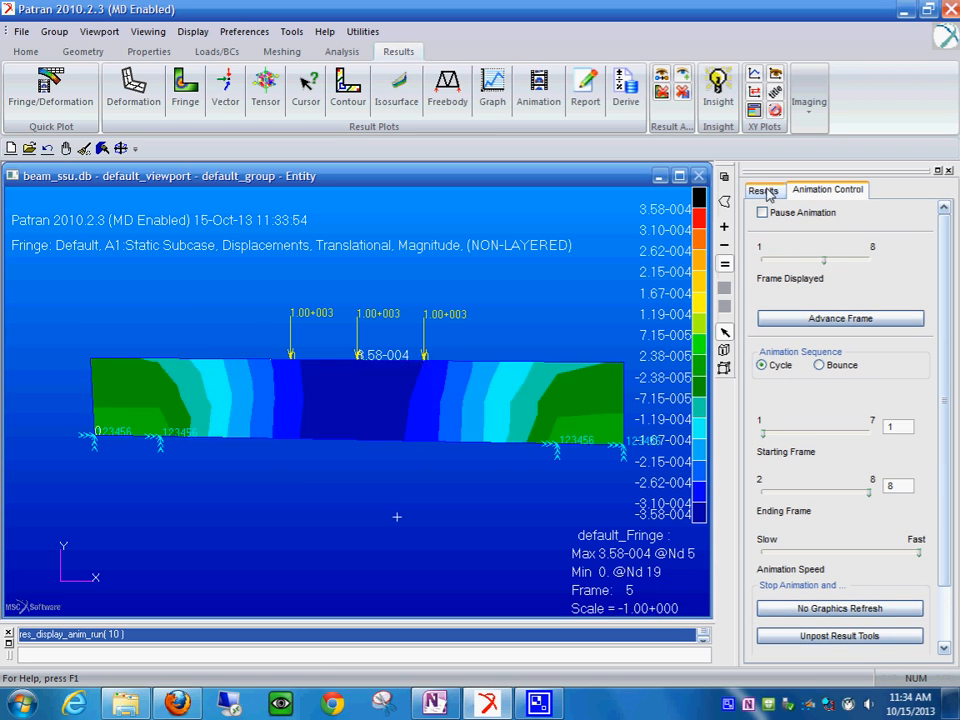
# Animate a quick plot of the Principal Stress Direction, Zero Shear Angle fringe and pause the animation
pyautogui.click(764, 191)
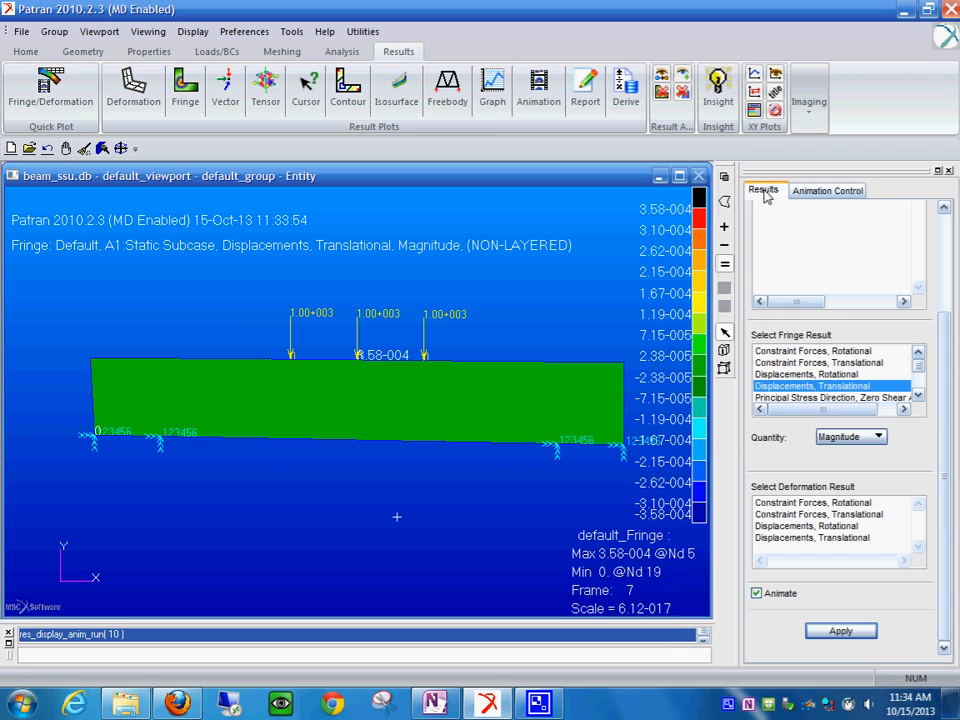
pyautogui.click(818, 398)
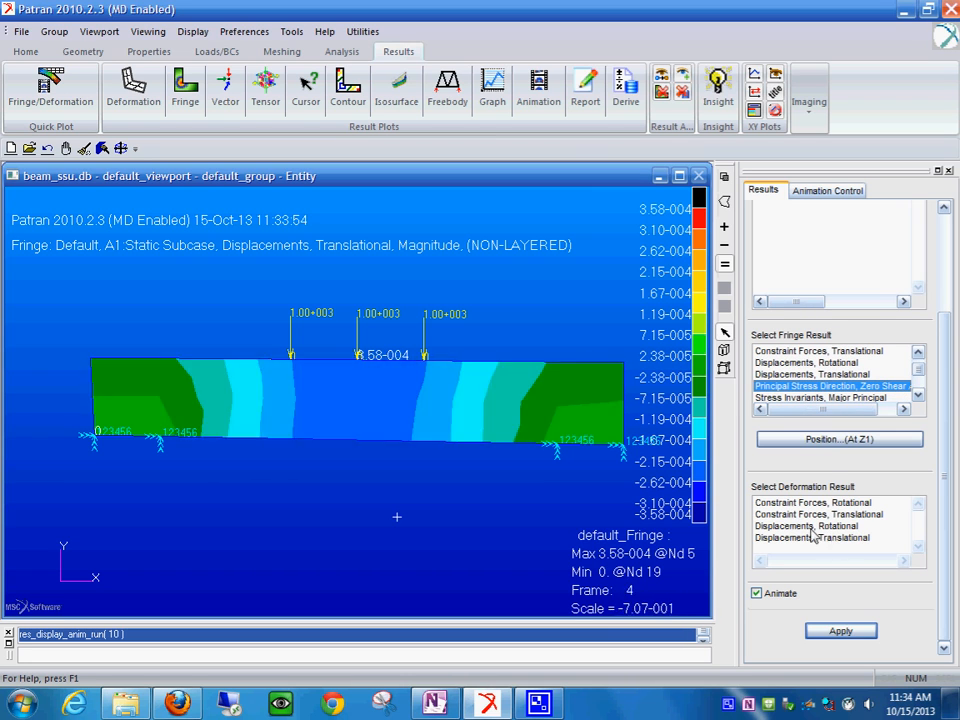
pyautogui.click(840, 631)
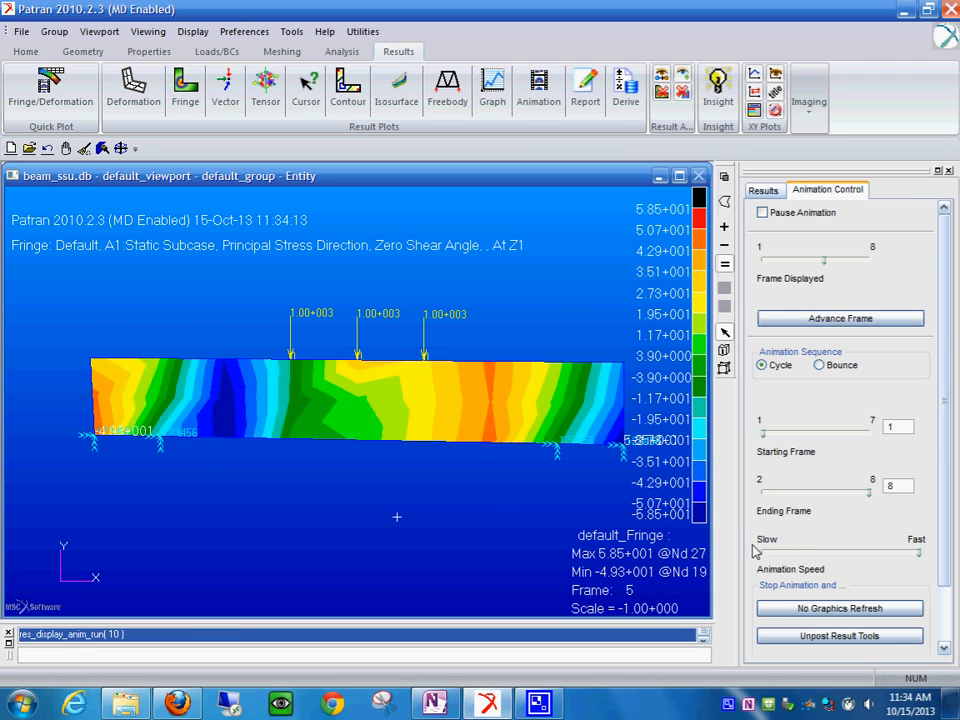
pyautogui.moveTo(943, 557)
pyautogui.mouseDown()
pyautogui.moveTo(943, 611)
pyautogui.moveTo(943, 536)
pyautogui.mouseUp()
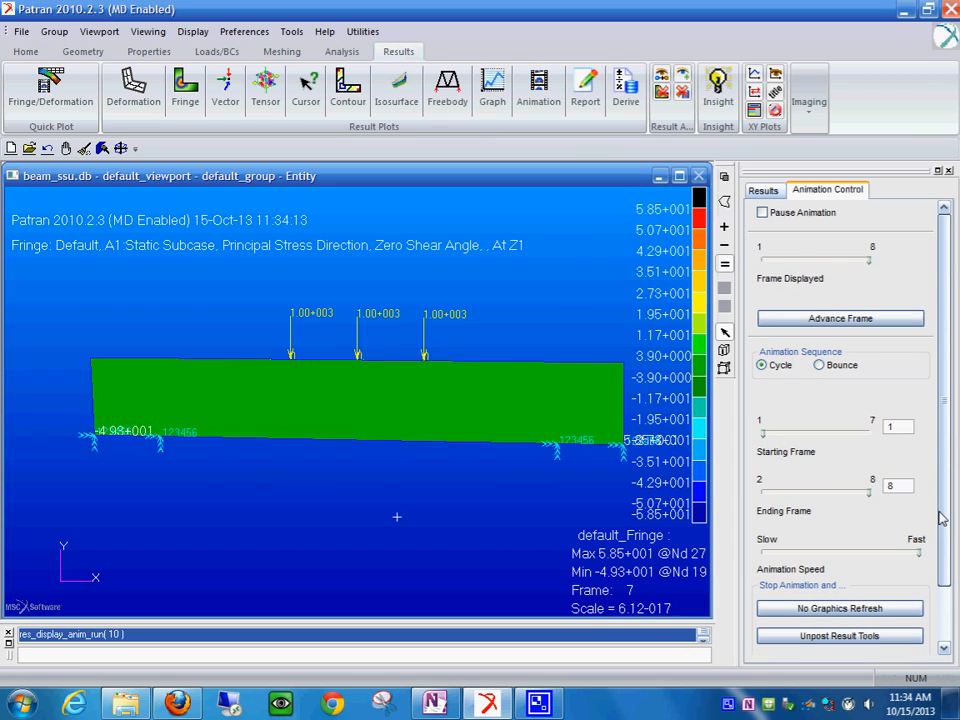
pyautogui.click(763, 213)
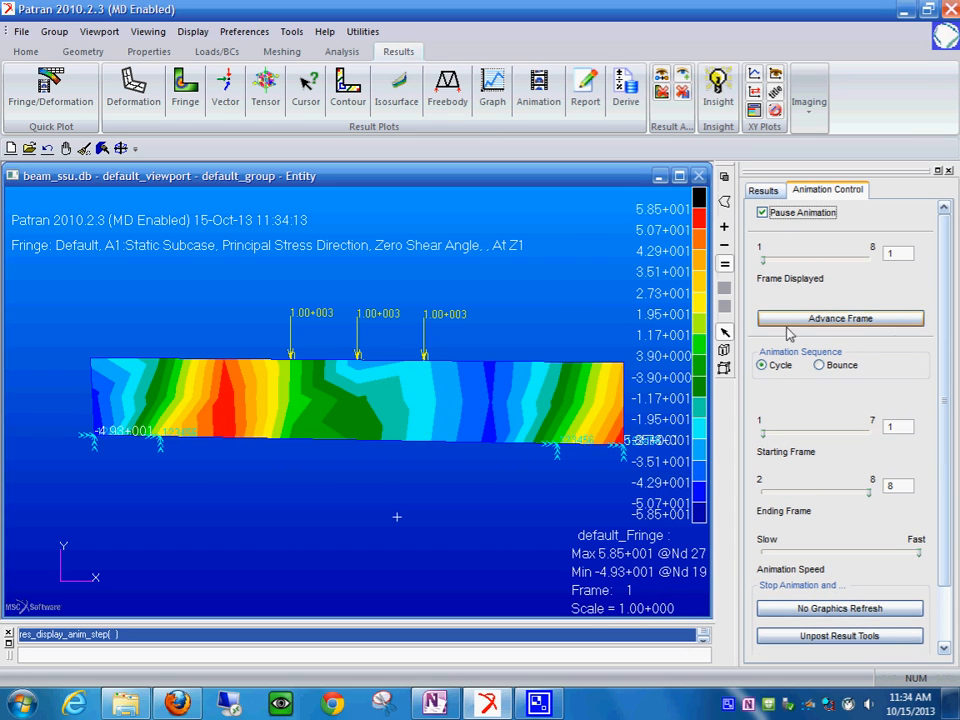
# Replot the principal stress direction fringe without animation, using Displacements, Translational as the deformation result
pyautogui.click(764, 191)
pyautogui.click(785, 594)
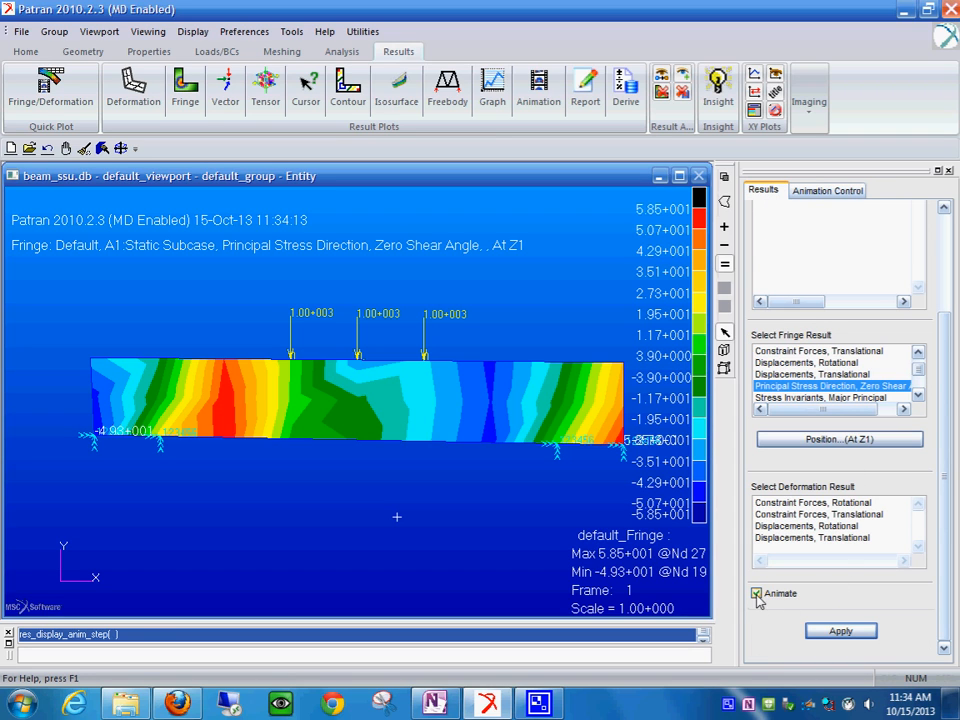
pyautogui.click(828, 540)
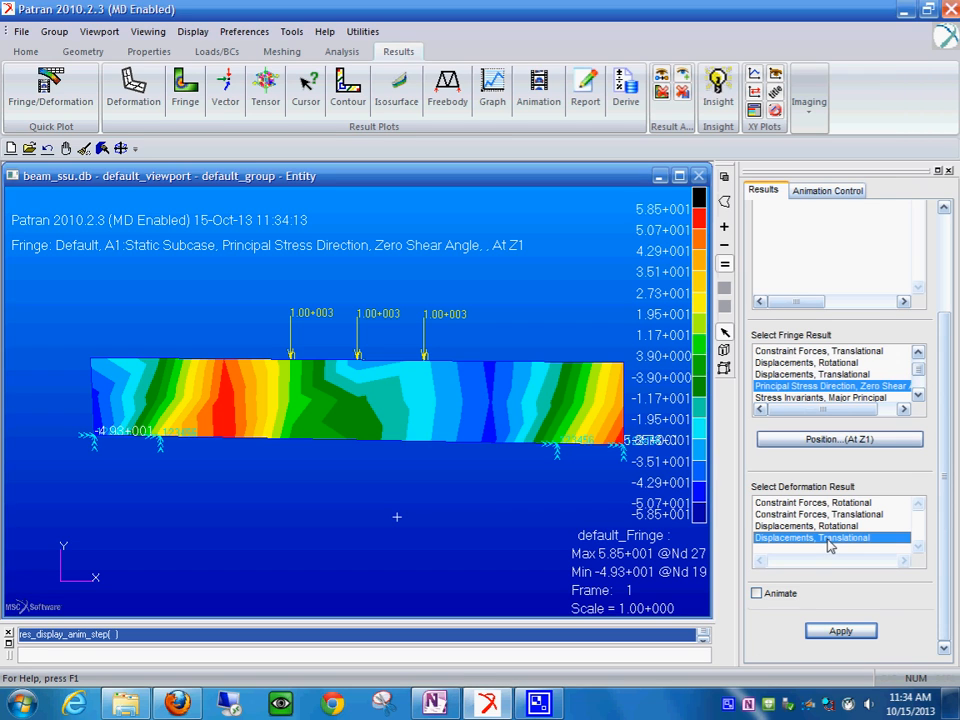
pyautogui.click(845, 632)
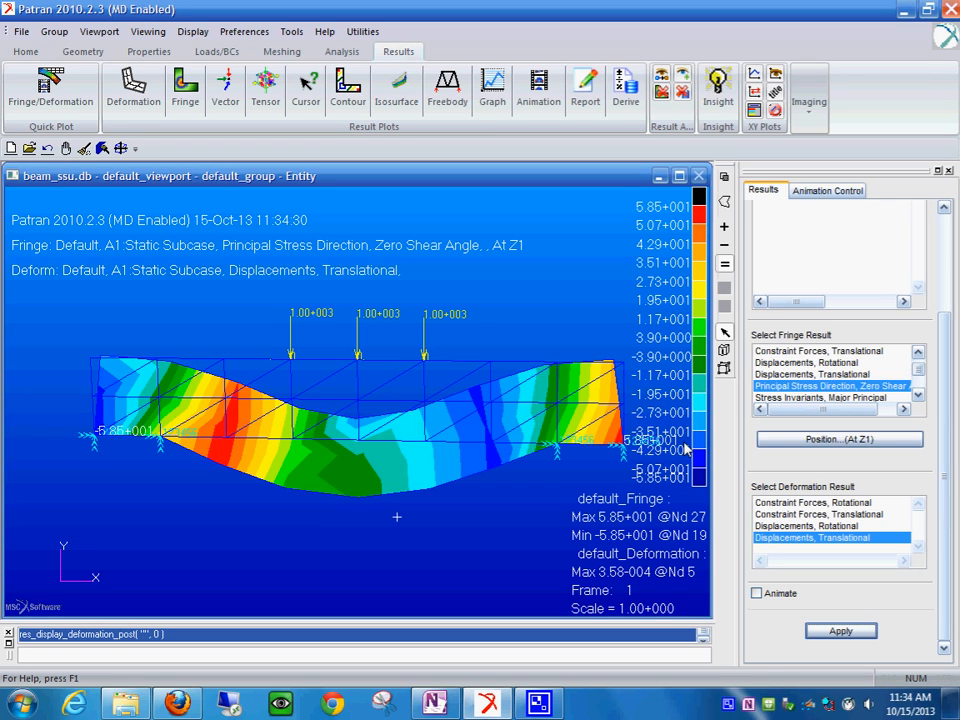
# Plot the Displacements, Translational fringe as magnitude, keeping Displacements, Translational as the deformation result
pyautogui.click(903, 410)
pyautogui.click(918, 395)
pyautogui.click(918, 395)
pyautogui.click(918, 395)
pyautogui.click(918, 395)
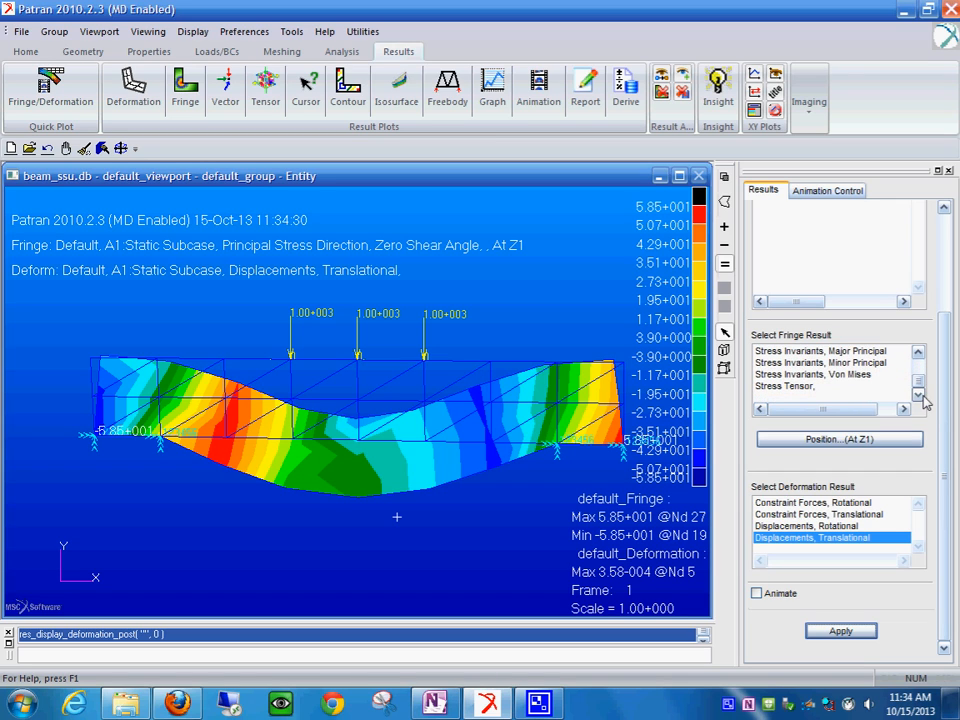
pyautogui.click(918, 354)
pyautogui.click(918, 354)
pyautogui.click(918, 354)
pyautogui.click(918, 354)
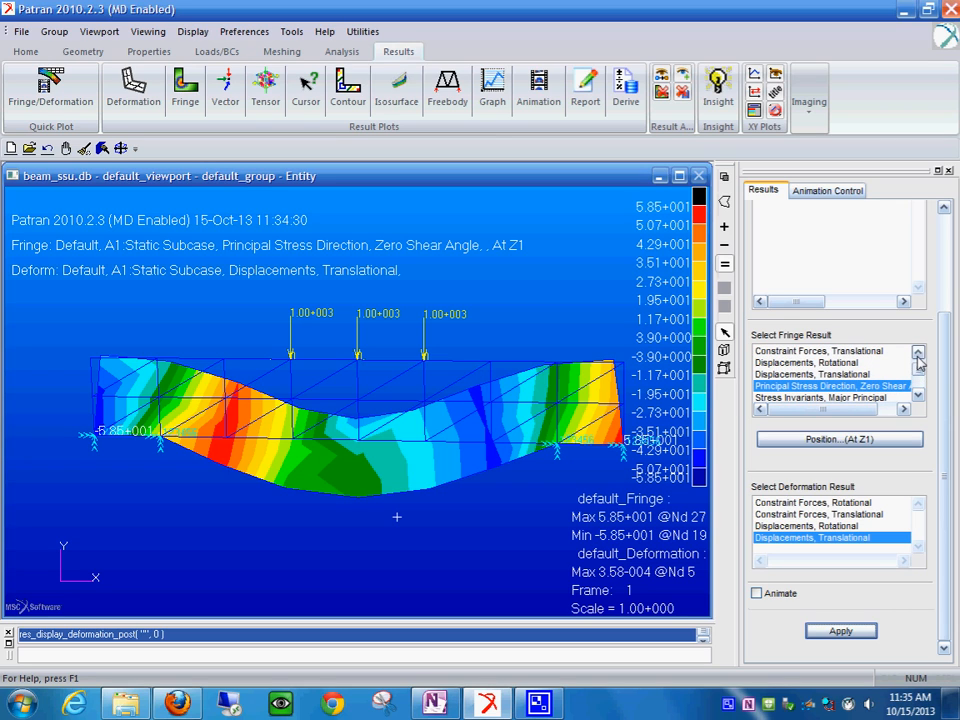
pyautogui.click(842, 373)
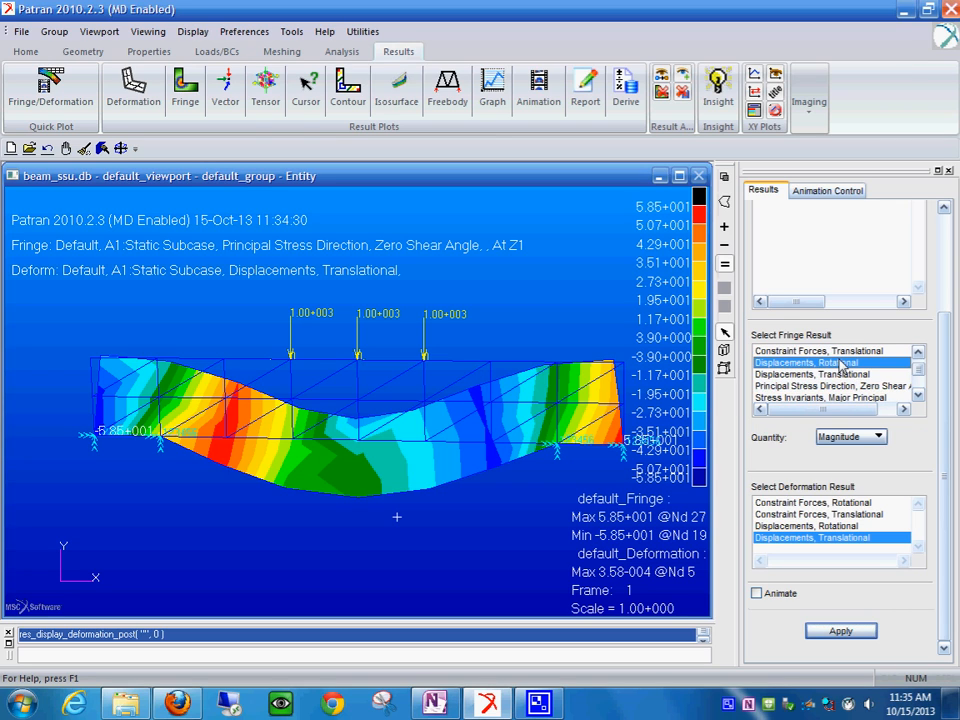
pyautogui.click(855, 636)
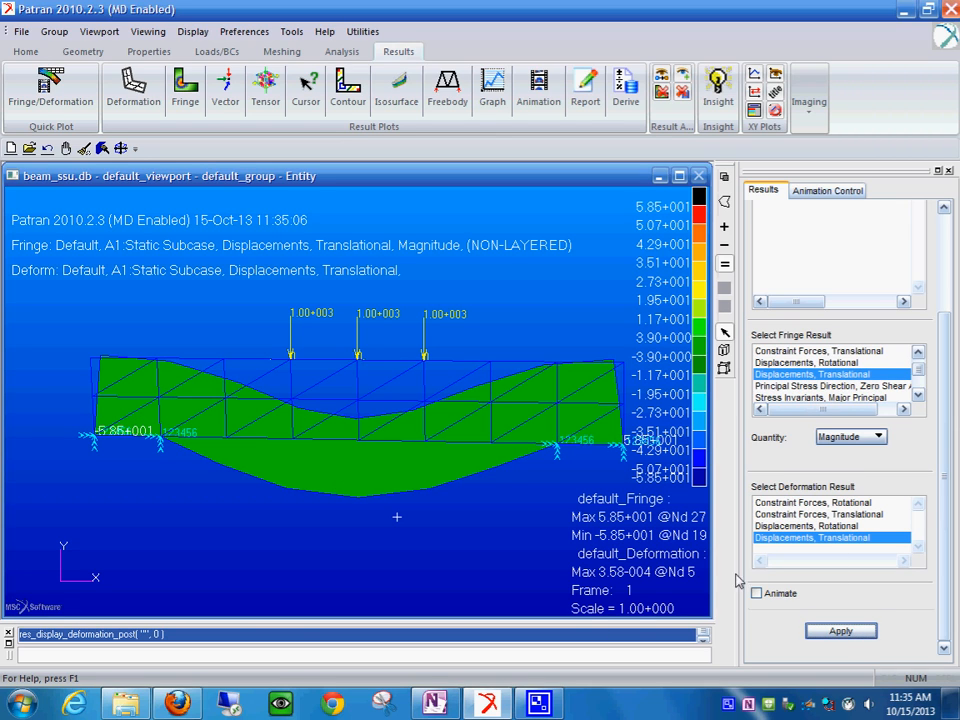
# Plot the Constraint Forces, Translational fringe as magnitude on the translationally deformed beam
pyautogui.click(918, 354)
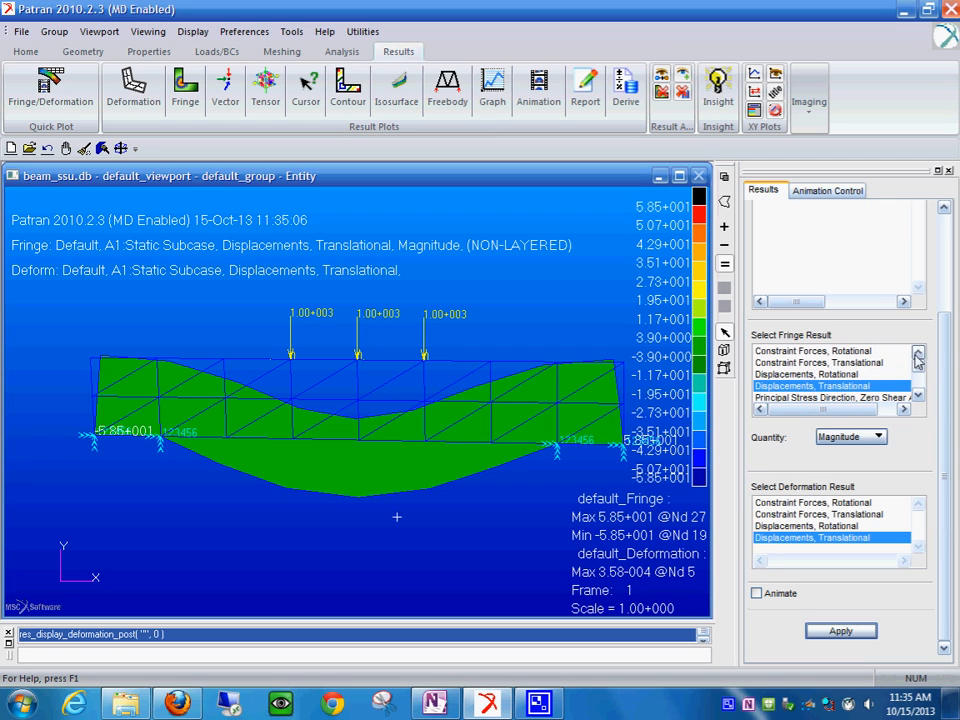
pyautogui.click(818, 363)
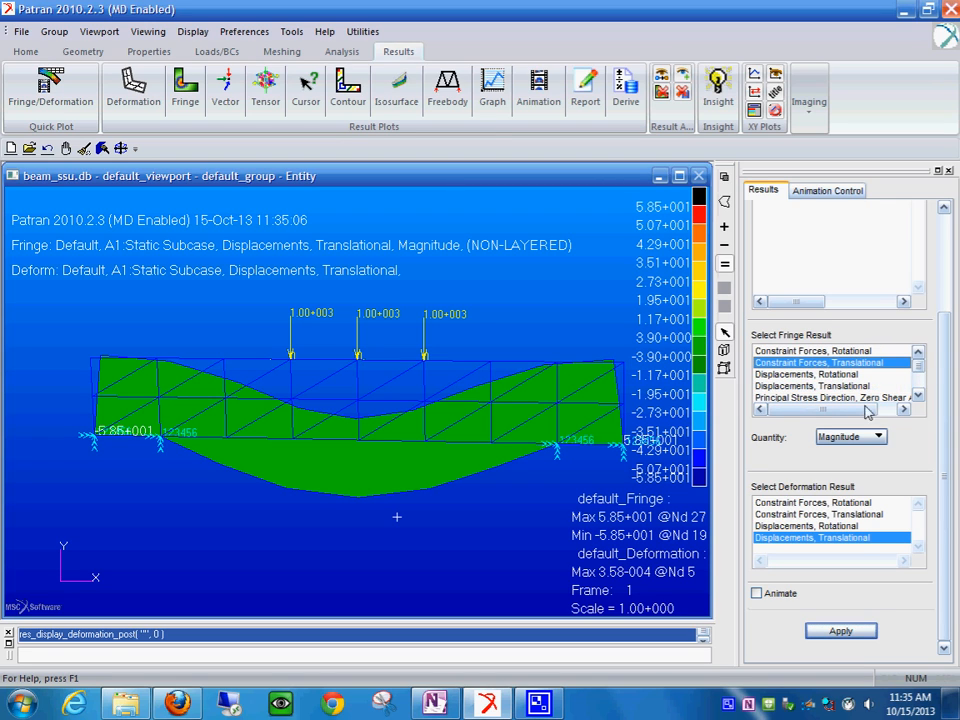
pyautogui.click(849, 634)
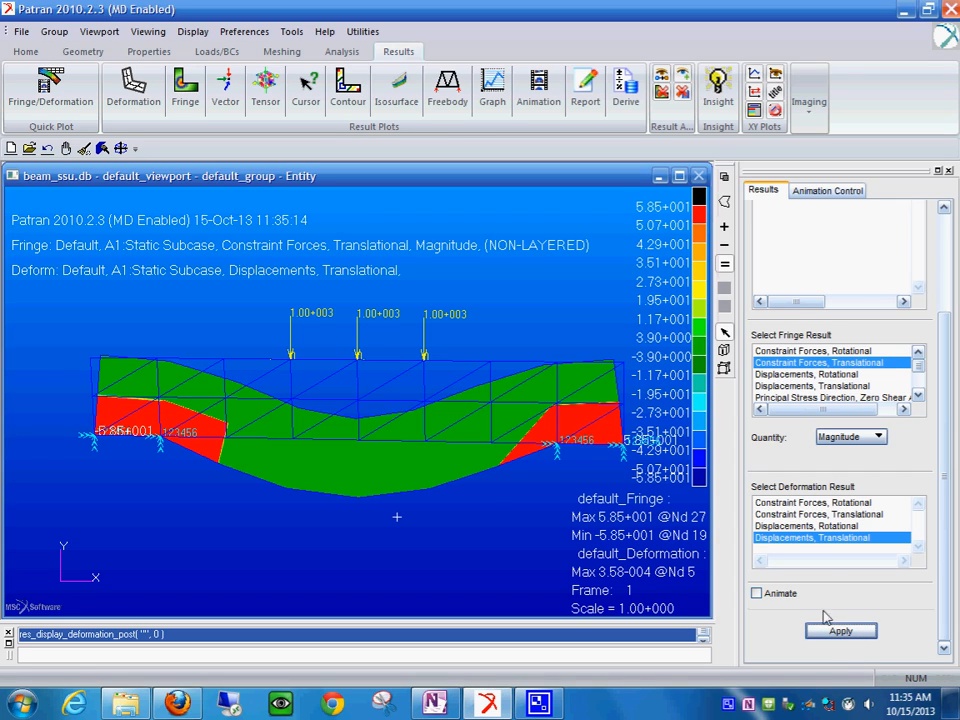
# Change the fringe result to Principal Stress Direction, Zero Shear Angle at Z1 and replot the beam
pyautogui.click(885, 386)
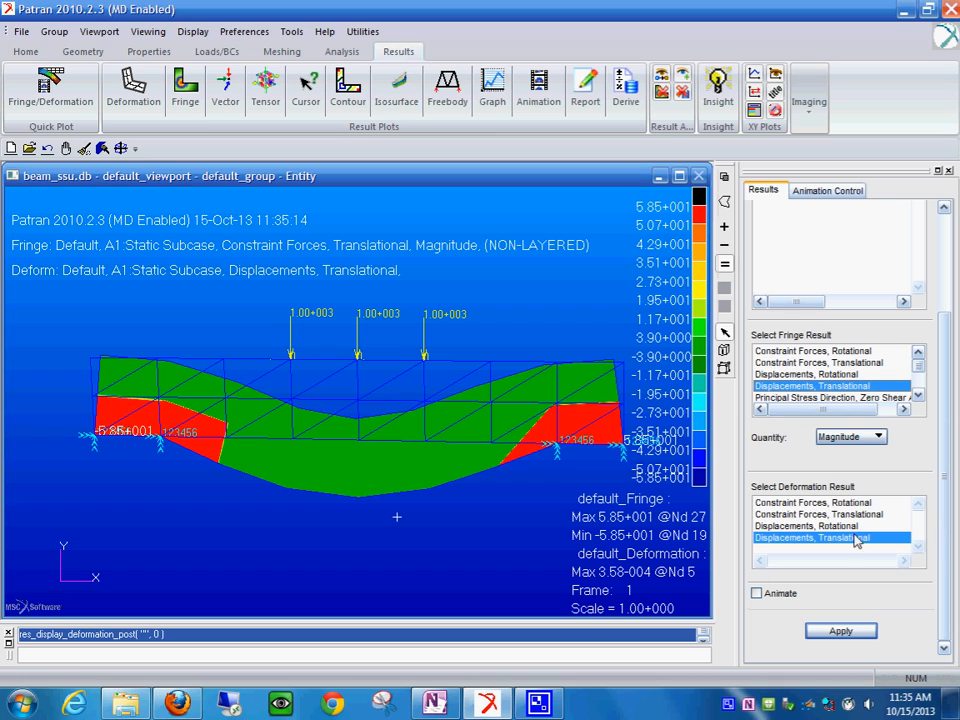
pyautogui.click(817, 399)
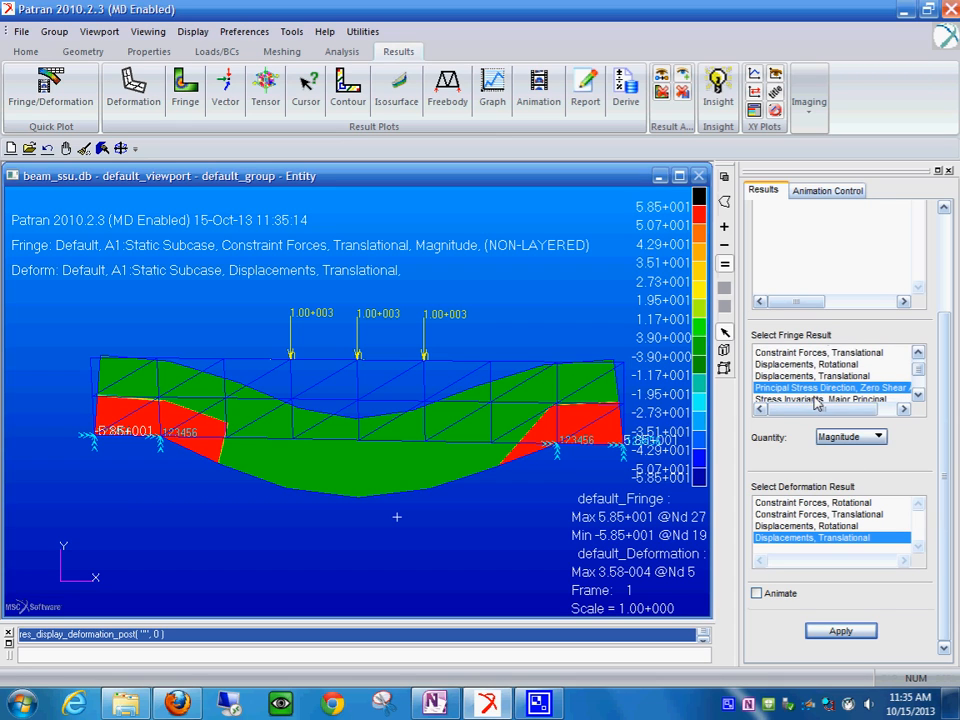
pyautogui.click(840, 631)
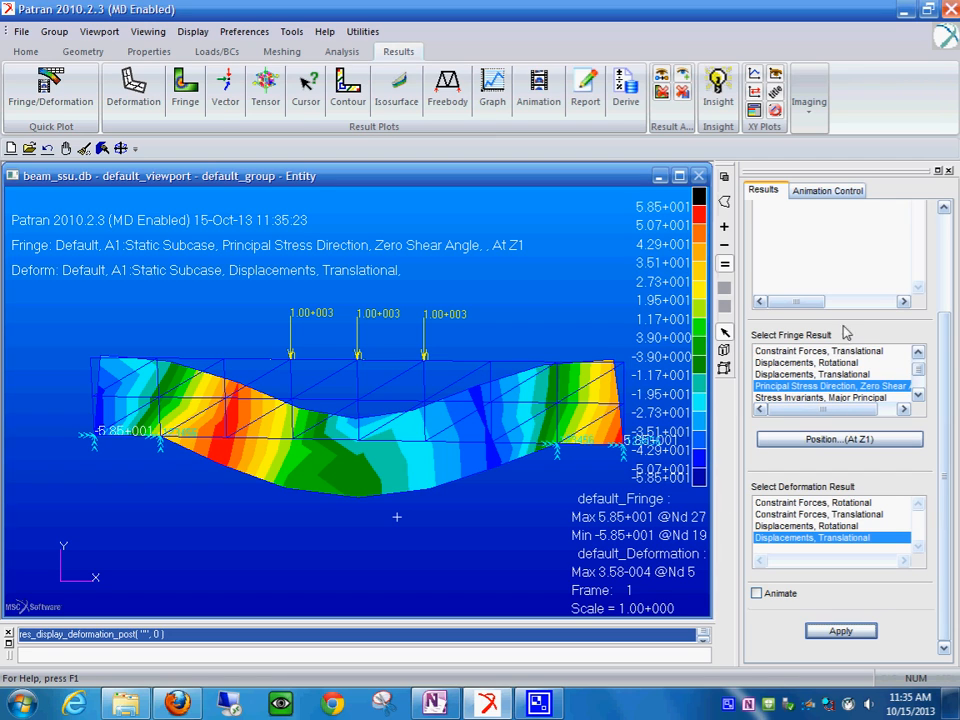
# Plot the Stress Tensor fringe with the von Mises quantity at Z1 on the translationally deformed beam
pyautogui.click(818, 398)
pyautogui.click(813, 399)
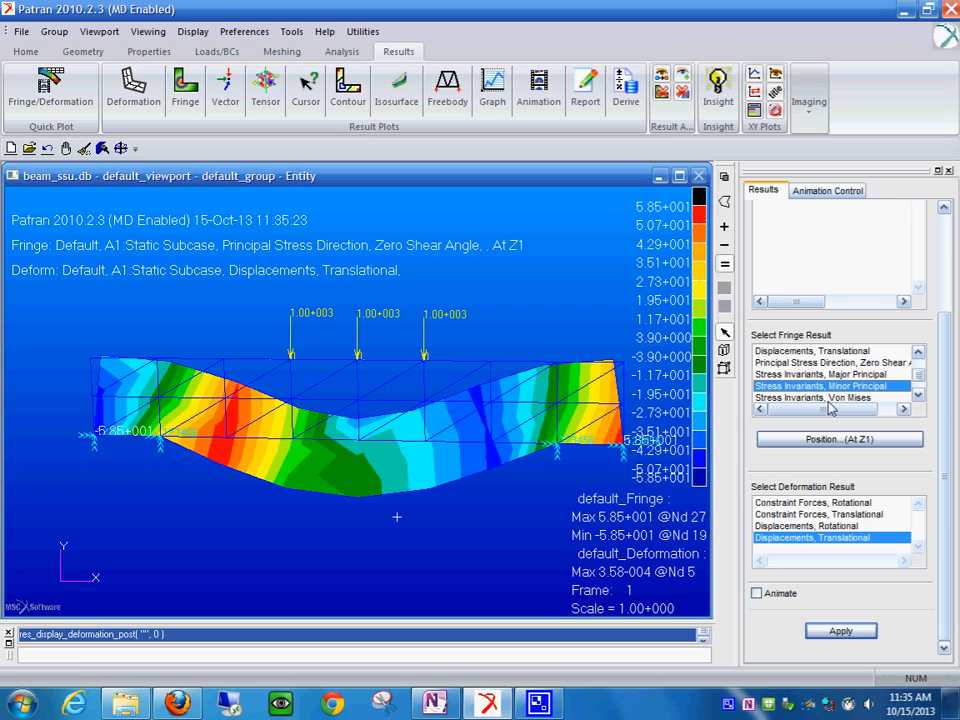
pyautogui.click(918, 396)
pyautogui.click(918, 396)
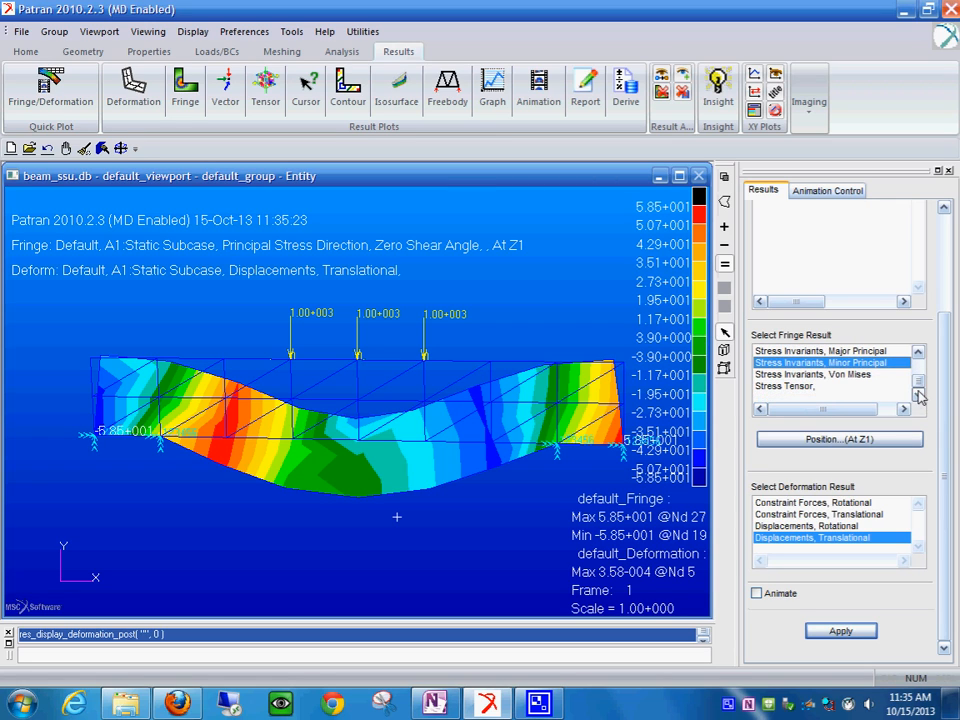
pyautogui.click(819, 377)
pyautogui.click(786, 387)
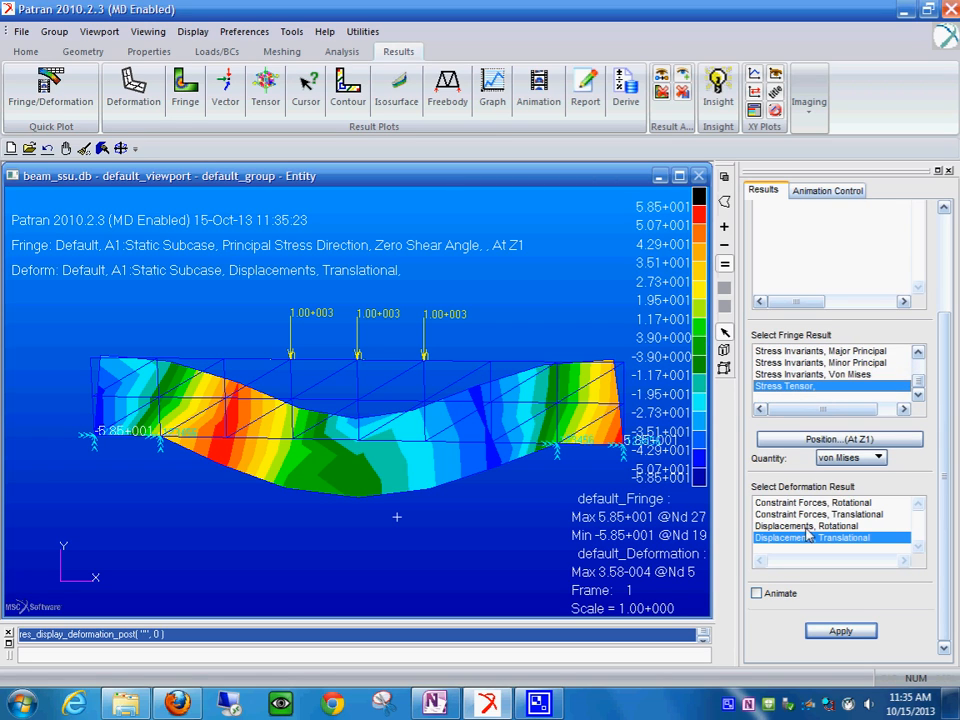
pyautogui.click(843, 633)
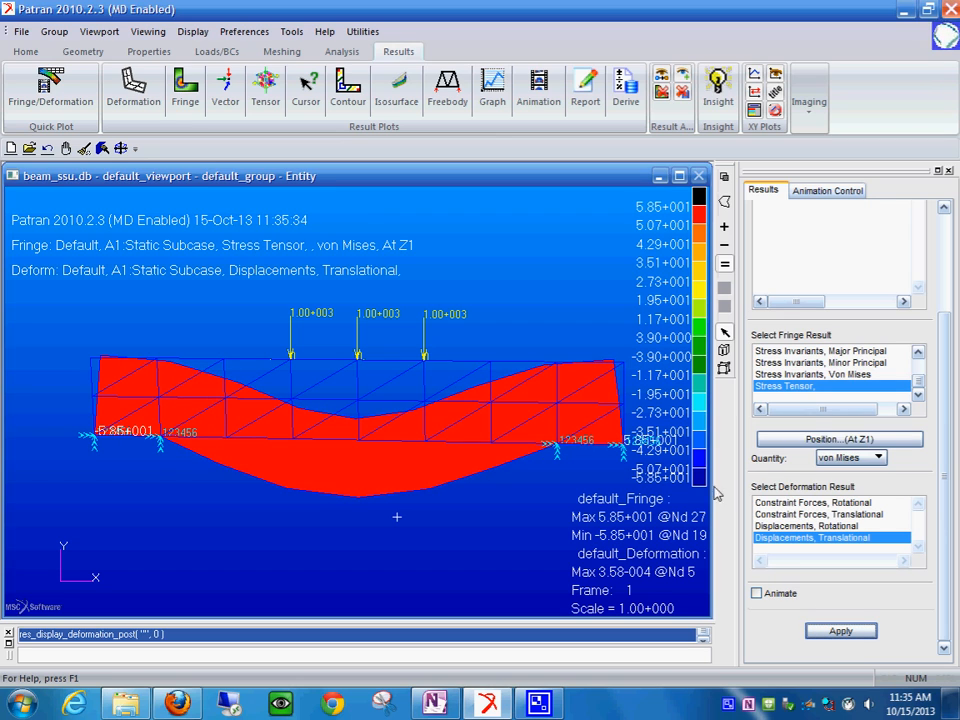
# Plot the Stress Invariants, Von Mises fringe with Displacements, Translational as the deformation result
pyautogui.click(836, 374)
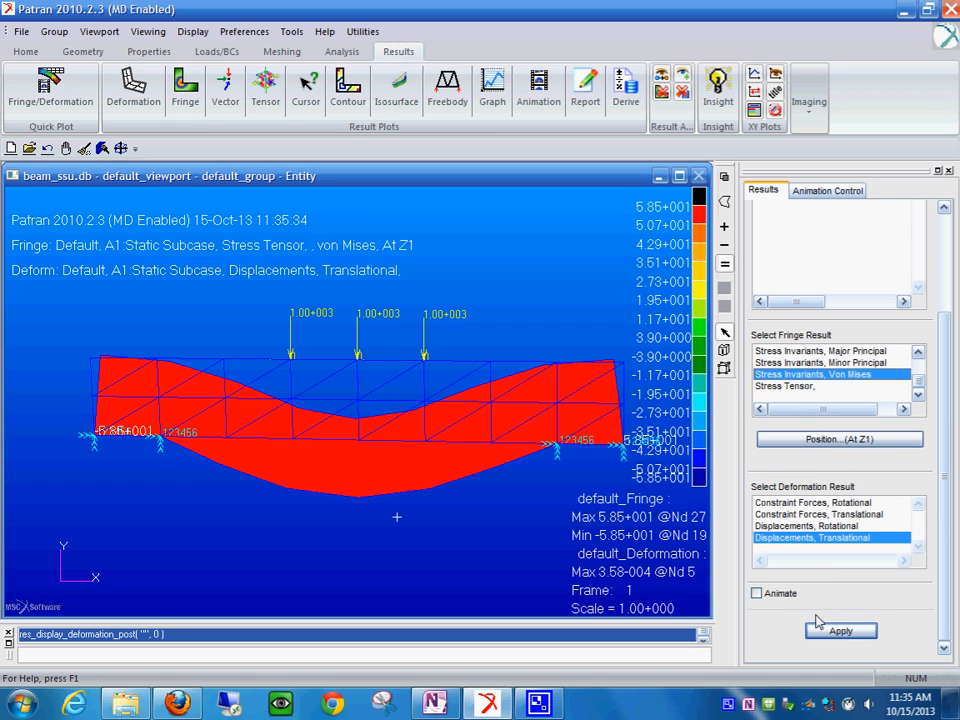
pyautogui.click(841, 633)
pyautogui.click(790, 514)
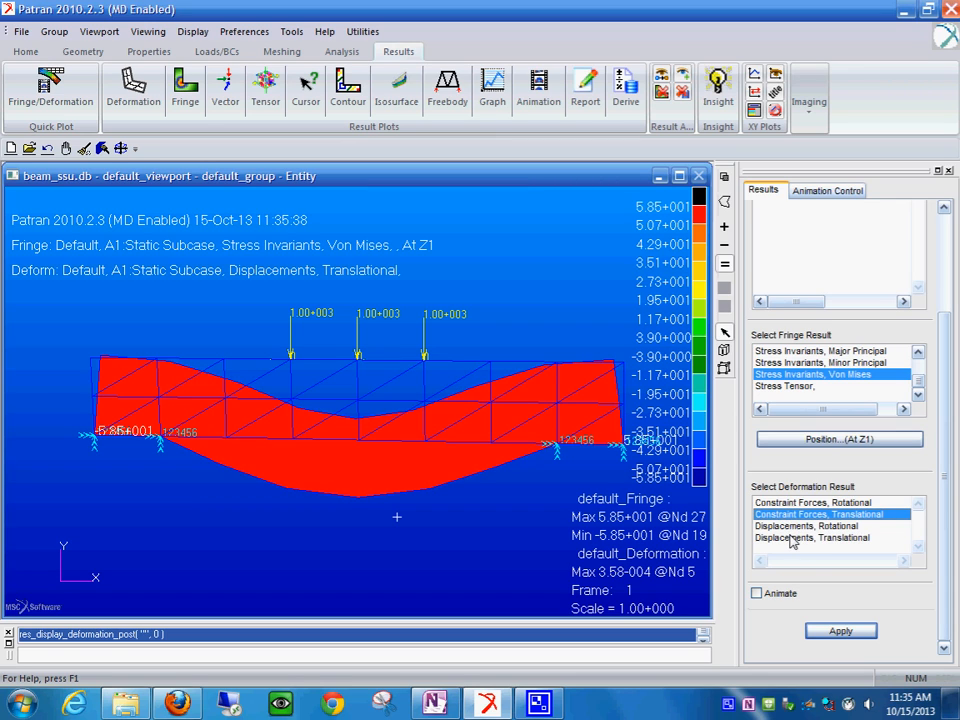
pyautogui.click(790, 540)
pyautogui.click(840, 631)
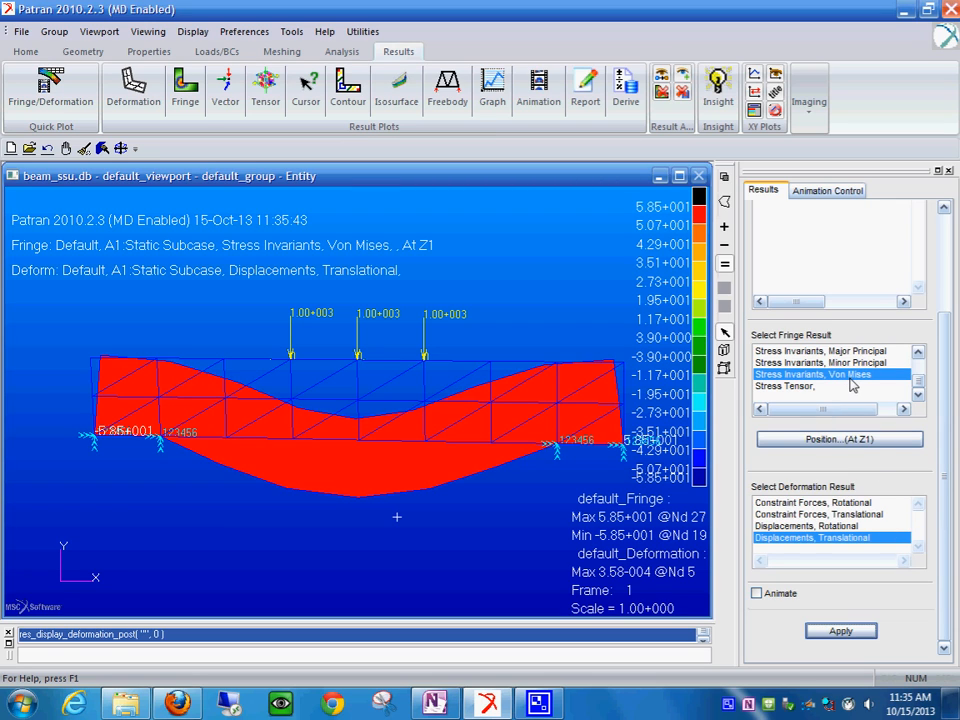
# Switch the fringe back to Displacements, Translational as magnitude and replot the beam
pyautogui.click(800, 386)
pyautogui.scroll(3, 828, 380)
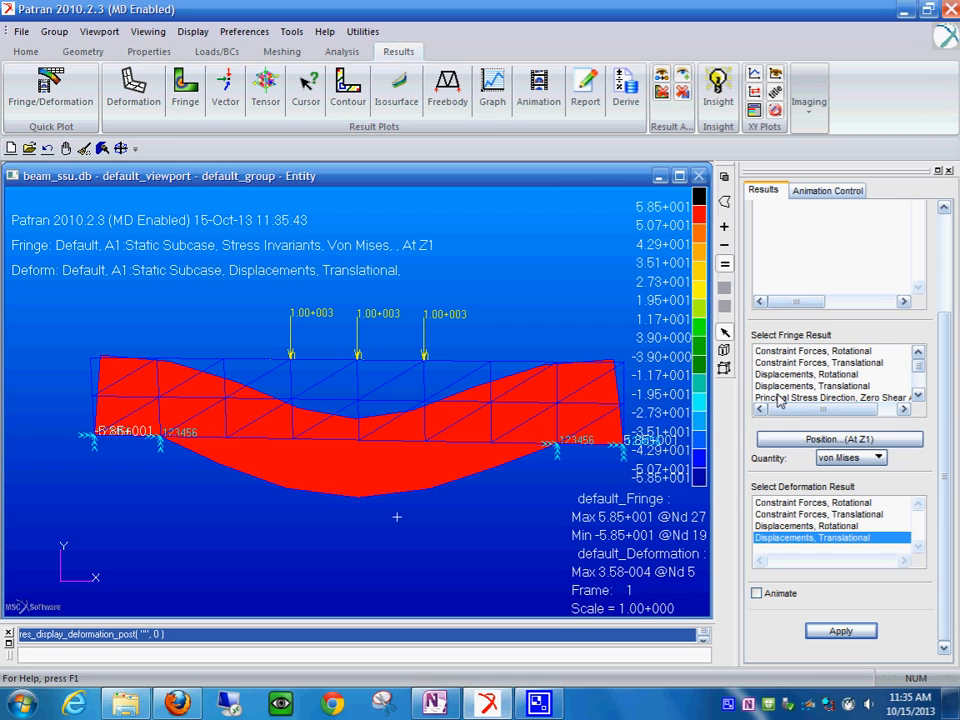
pyautogui.click(792, 386)
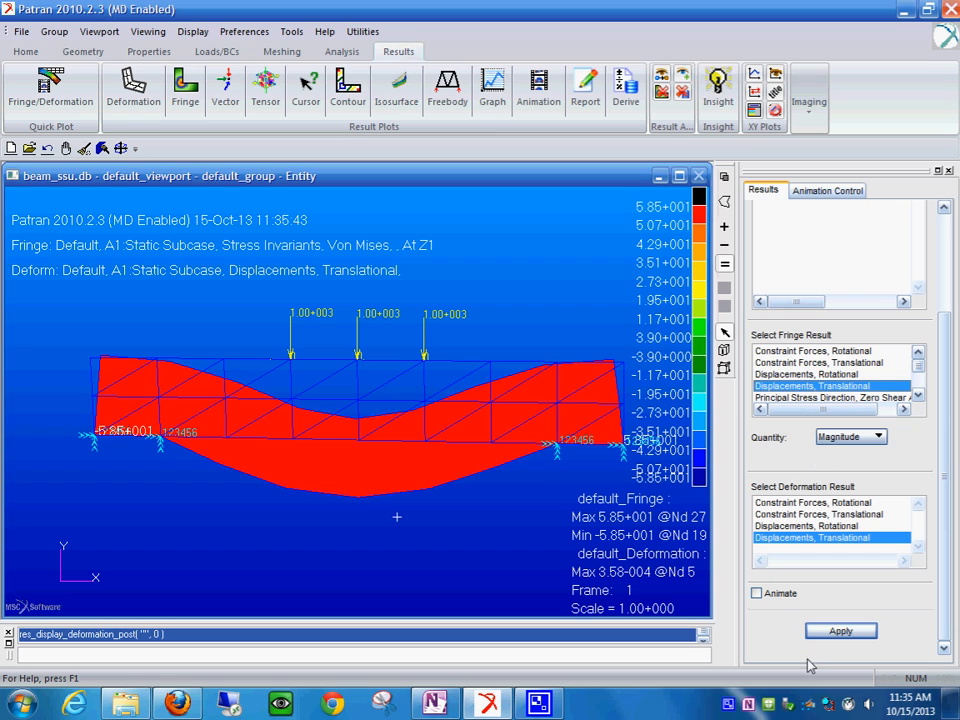
pyautogui.click(841, 631)
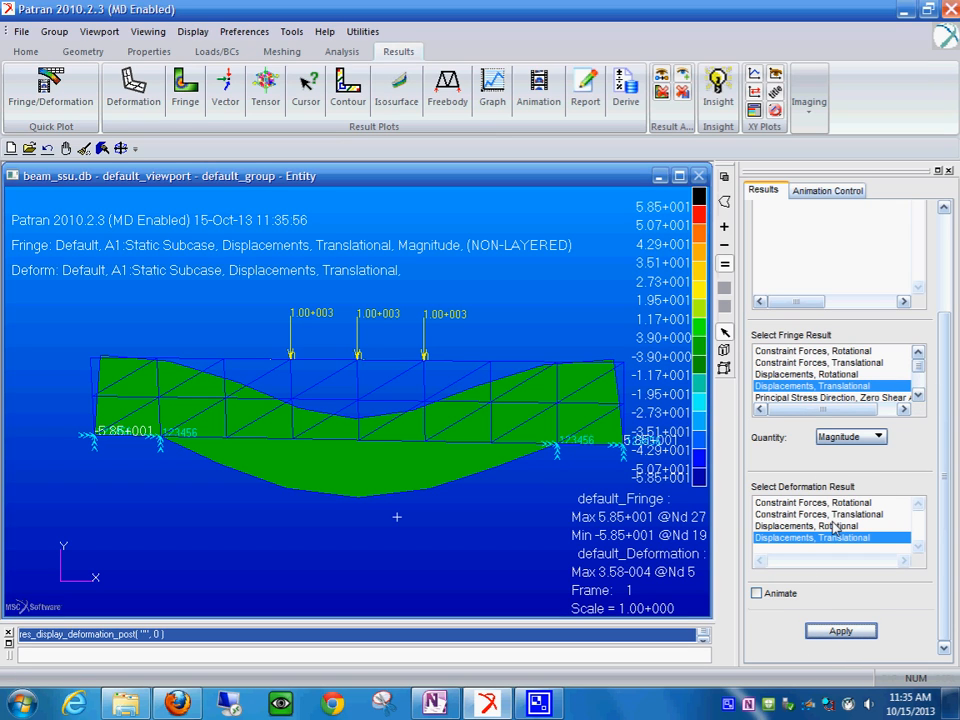
# Replot the beam with the Principal Stress Direction, Zero Shear Angle fringe over the translational displacement deformation
pyautogui.click(918, 396)
pyautogui.click(918, 396)
pyautogui.click(830, 374)
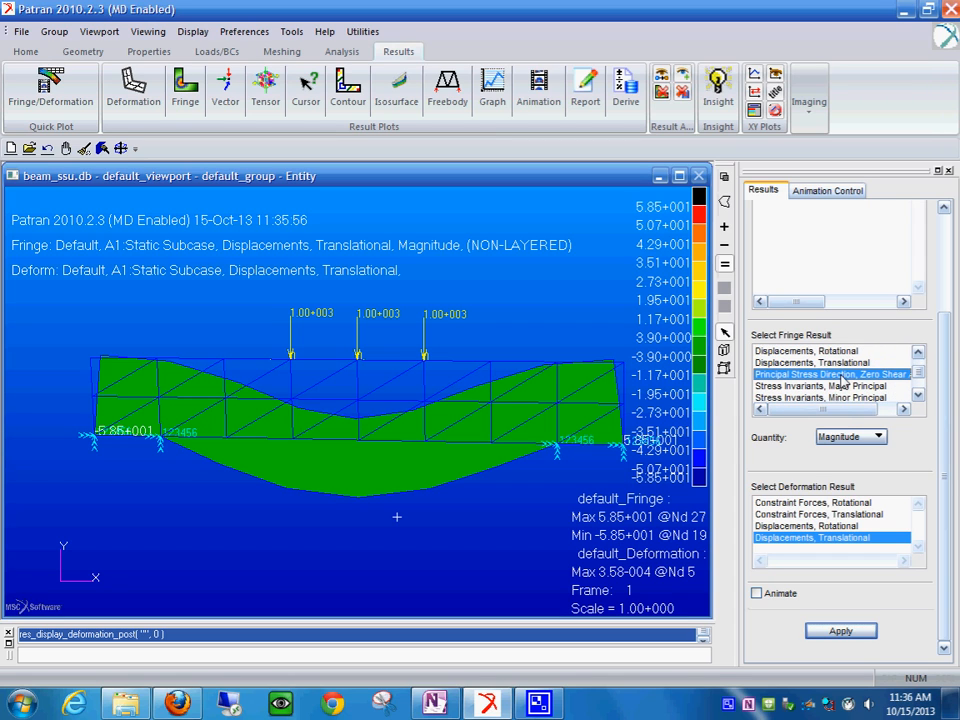
pyautogui.click(850, 633)
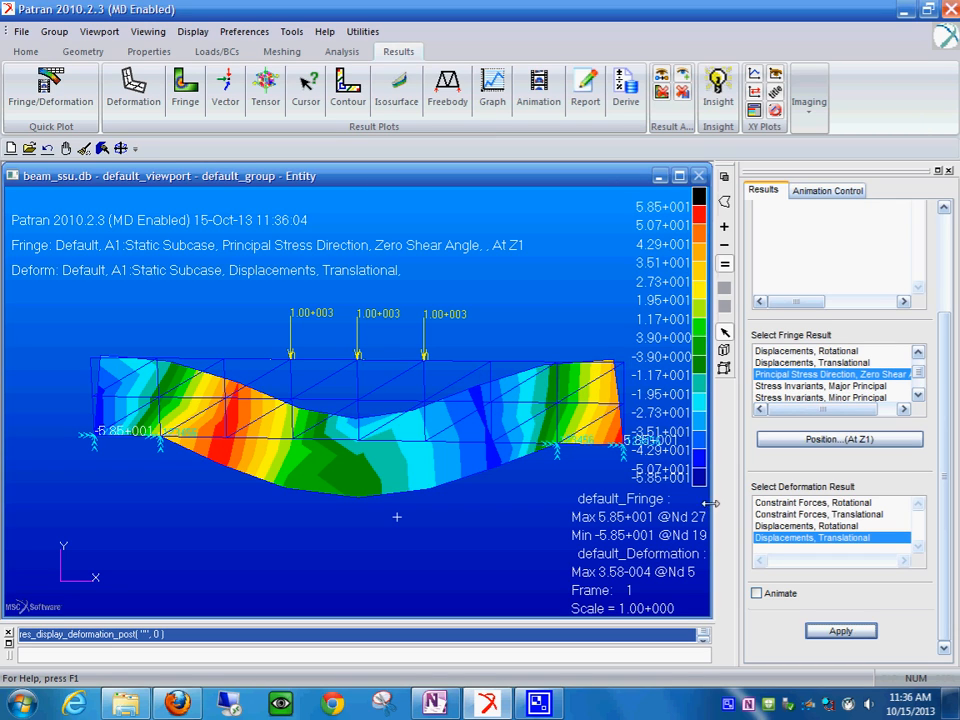
pyautogui.rightClick(727, 706)
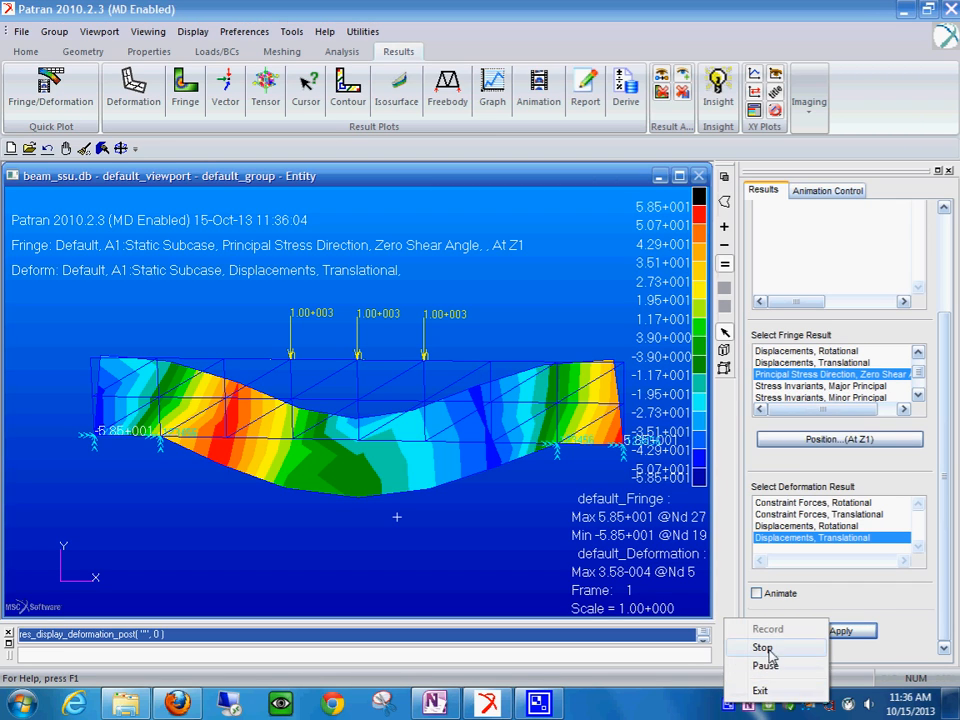